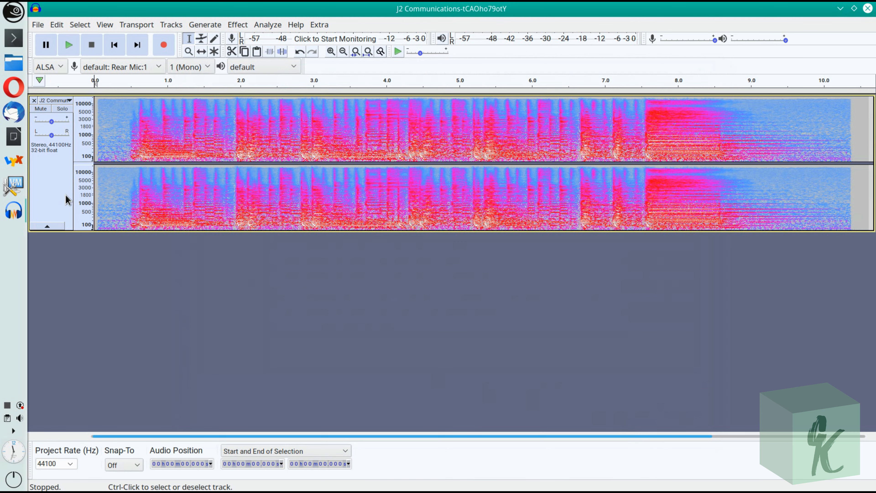
Step: Set the project rate to 48000 Hz and resample the whole stereo track to the same rate
click(67, 199)
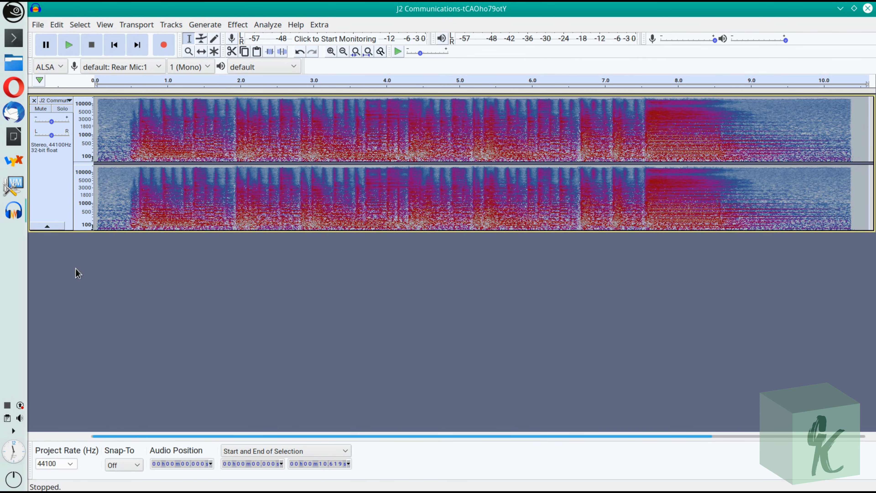
click(72, 462)
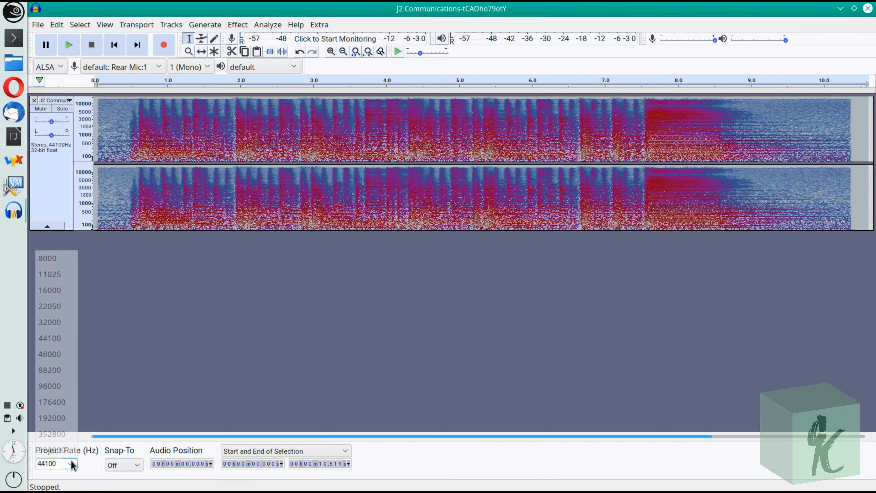
click(63, 357)
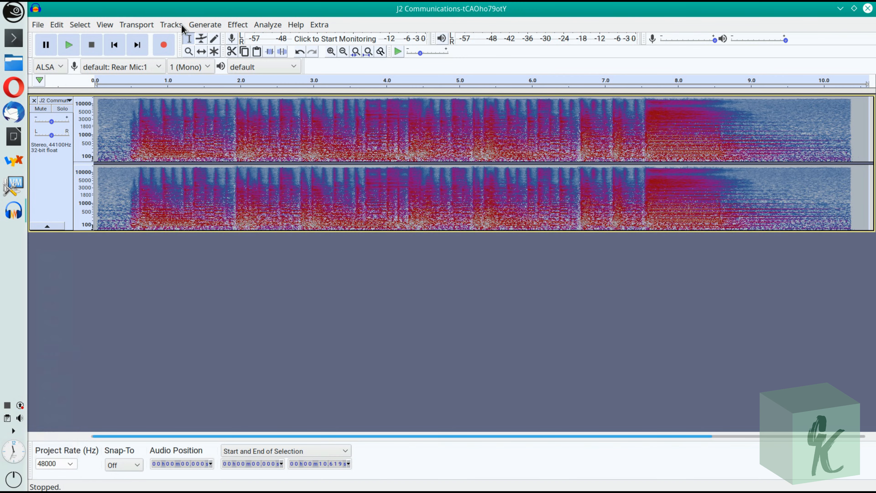
click(174, 24)
click(201, 72)
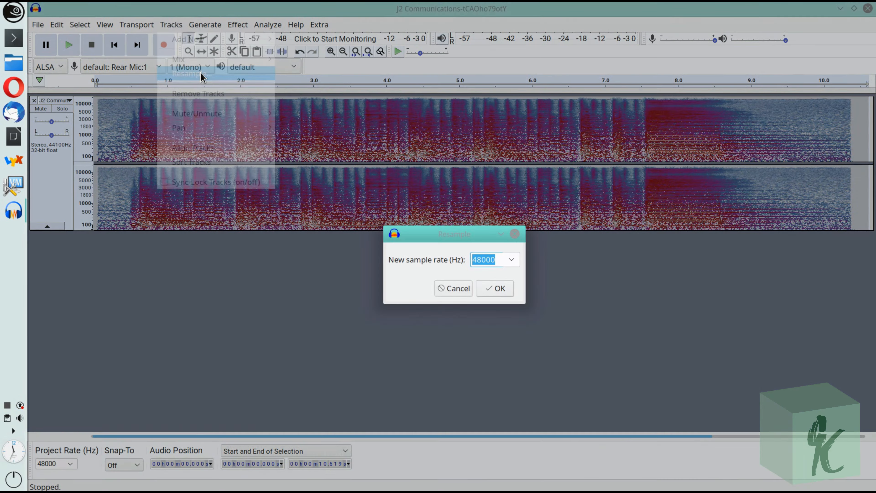
click(483, 289)
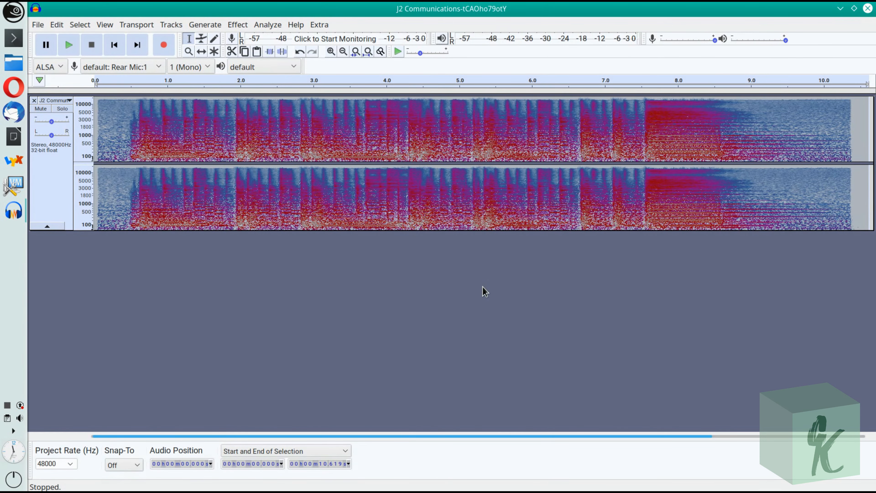
Step: Duplicate the resampled stereo track twice so that three identical tracks are stacked
key(ctrl+a)
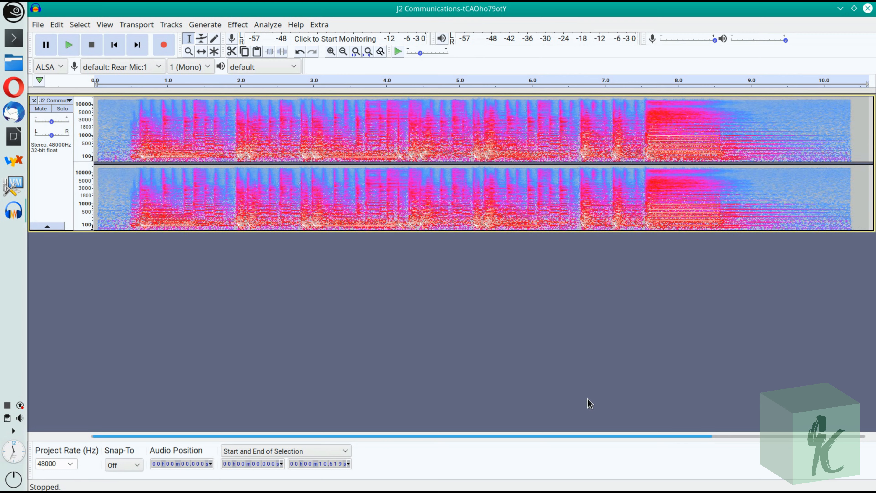
ctrl+click(57, 208)
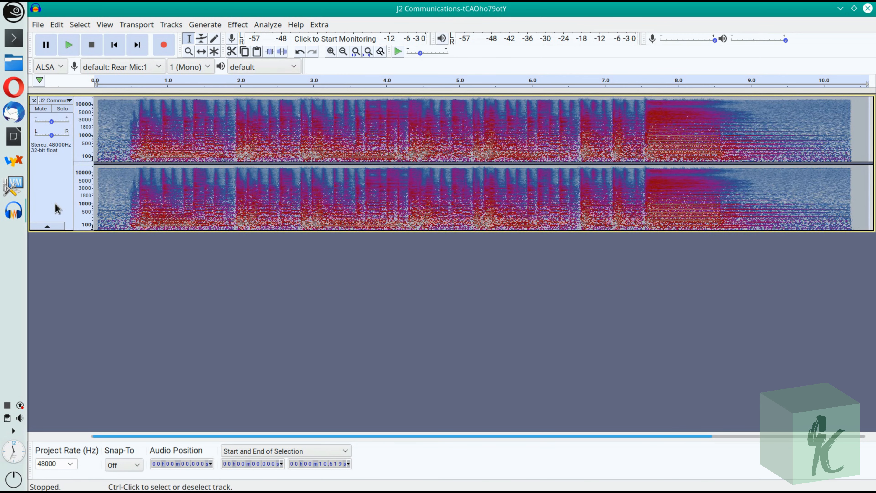
key(ctrl)
key(ctrl+d)
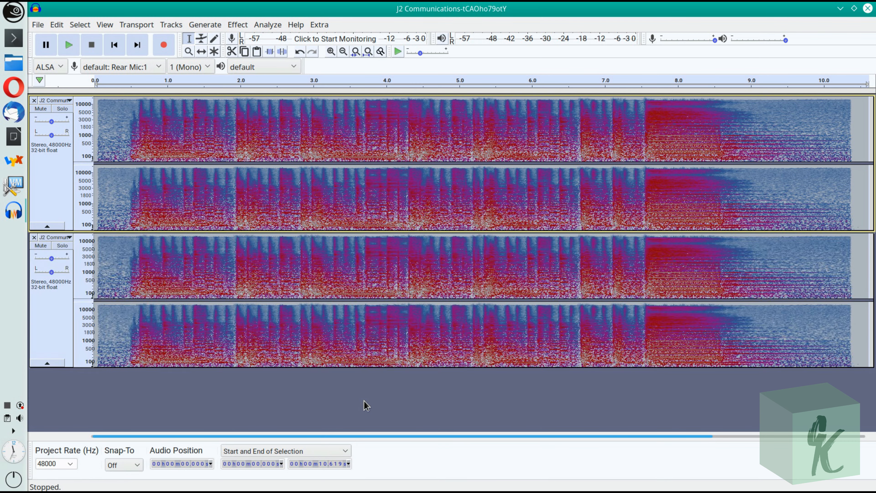
click(58, 332)
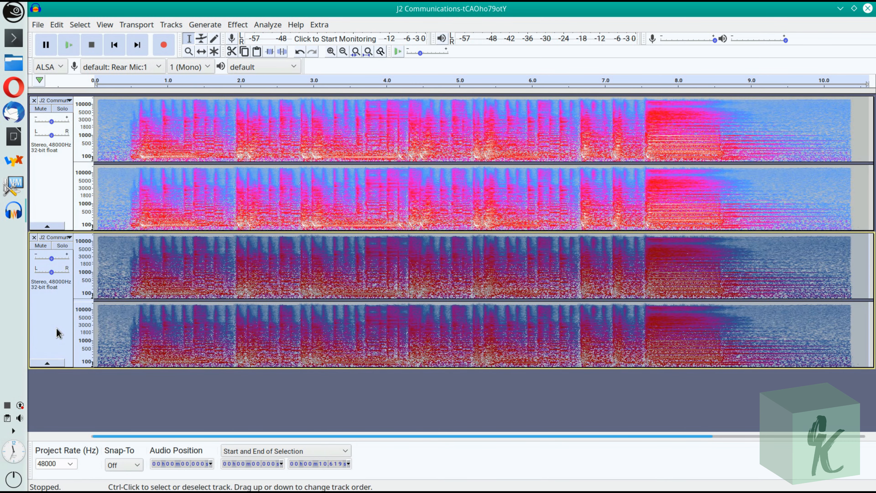
key(ctrl+d)
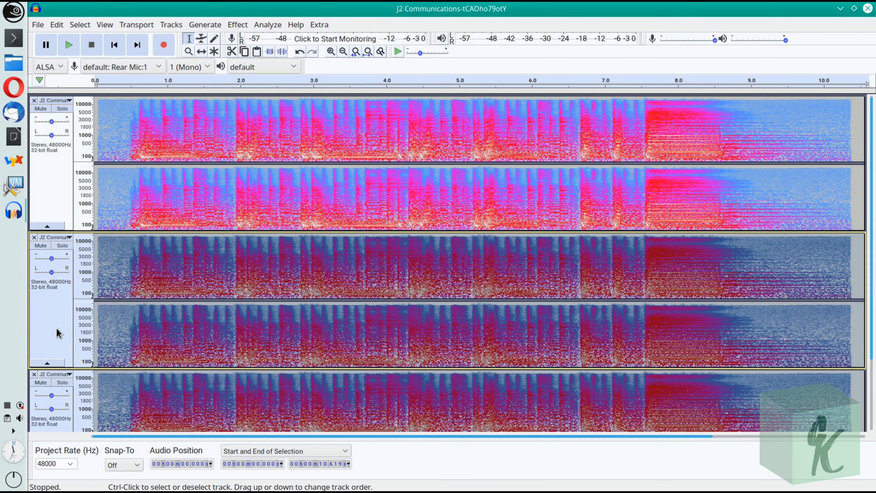
Step: Solo the first track, play it from the start, and return the timeline to its beginning
click(56, 188)
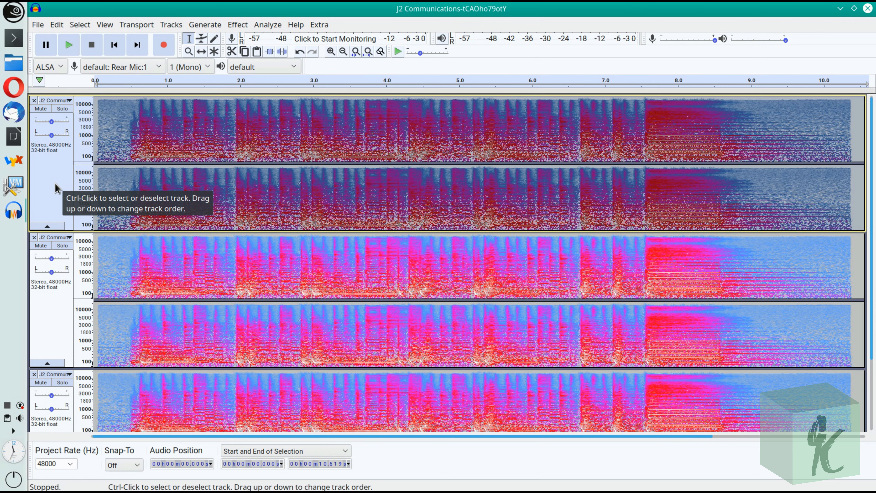
click(61, 110)
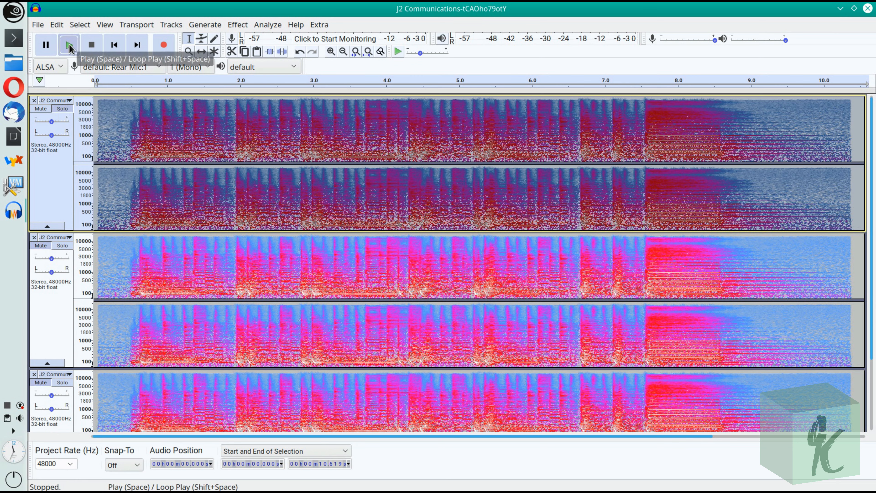
click(69, 45)
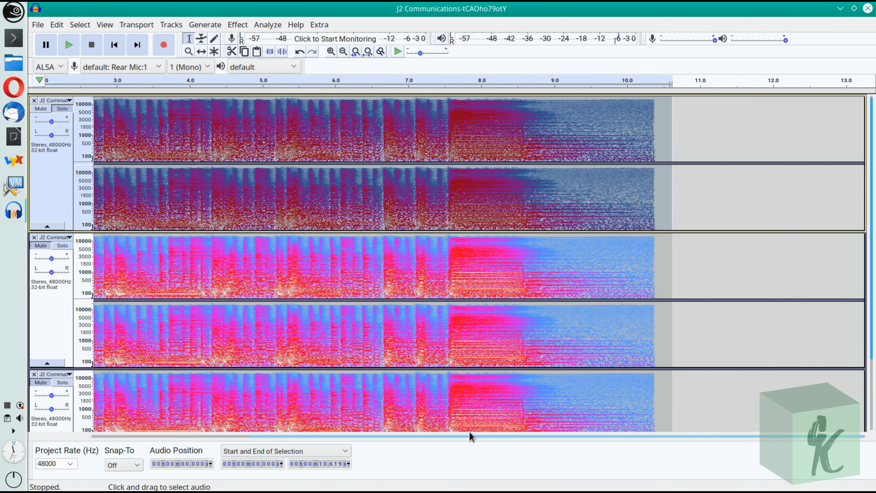
drag(305, 436, 85, 438)
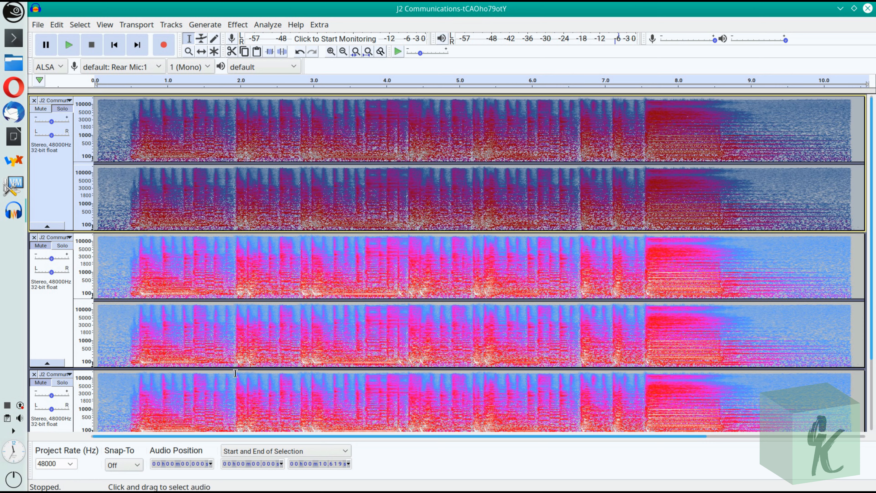
Step: View the first track as a waveform and return it to the spectrogram display
click(60, 100)
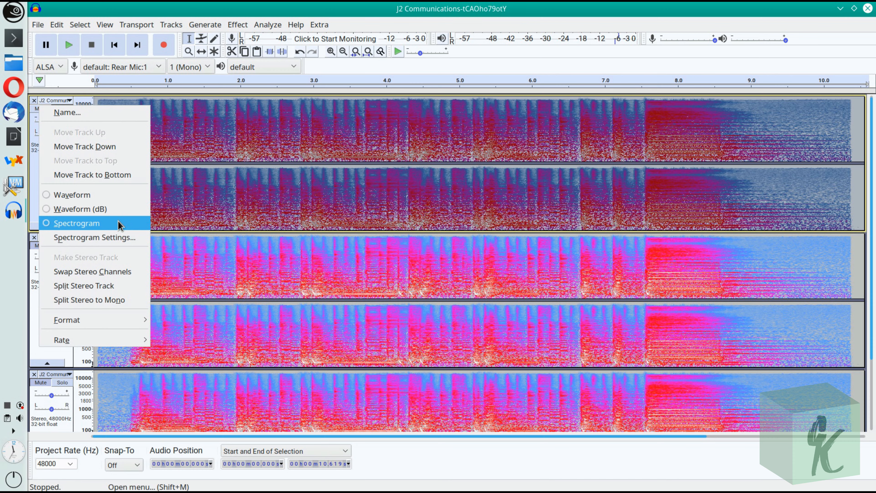
click(102, 194)
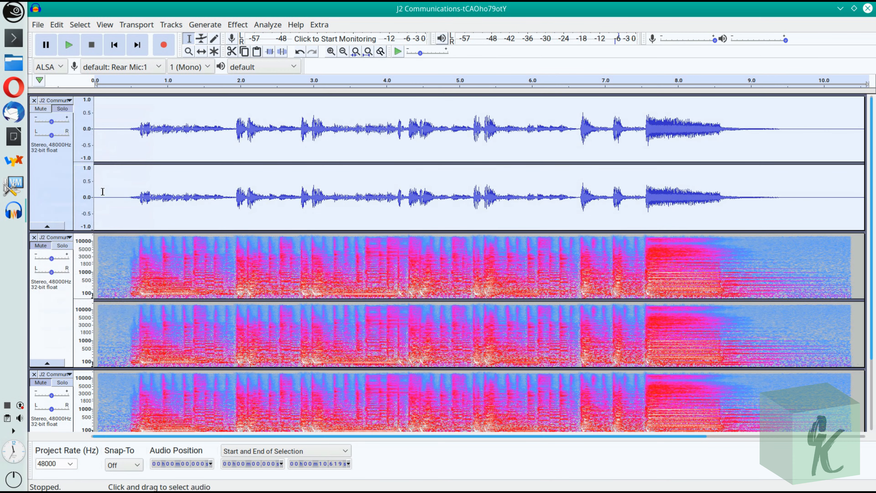
click(66, 98)
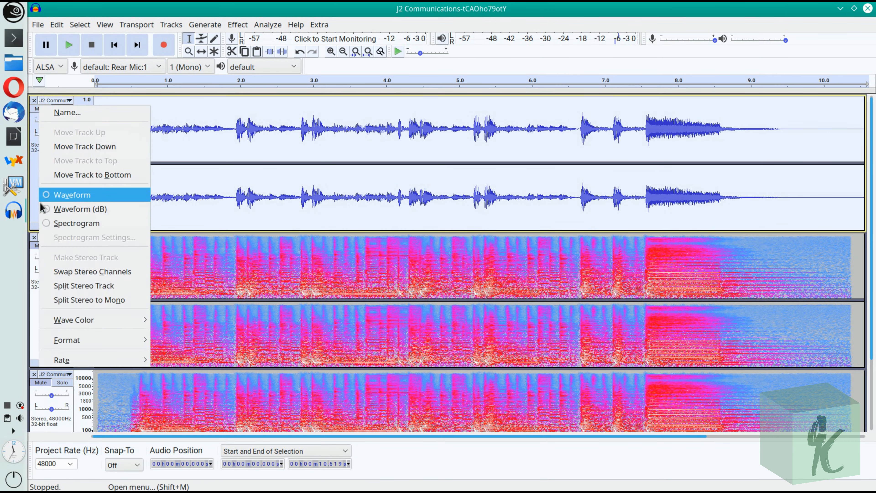
click(53, 225)
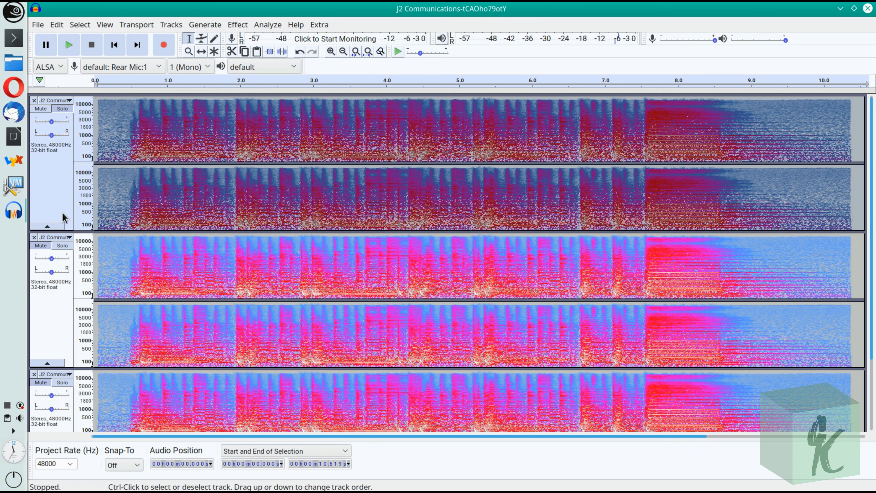
Step: Turn off solo on the first track and remove the two duplicate tracks below it
click(59, 106)
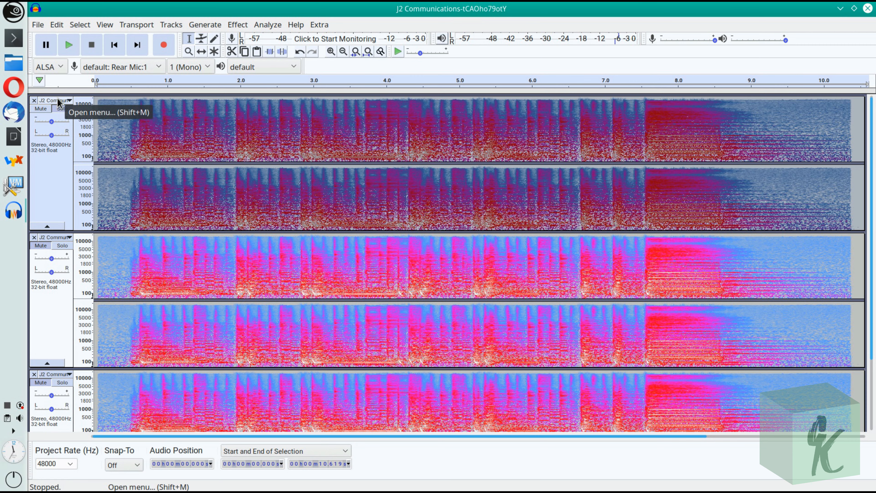
click(60, 110)
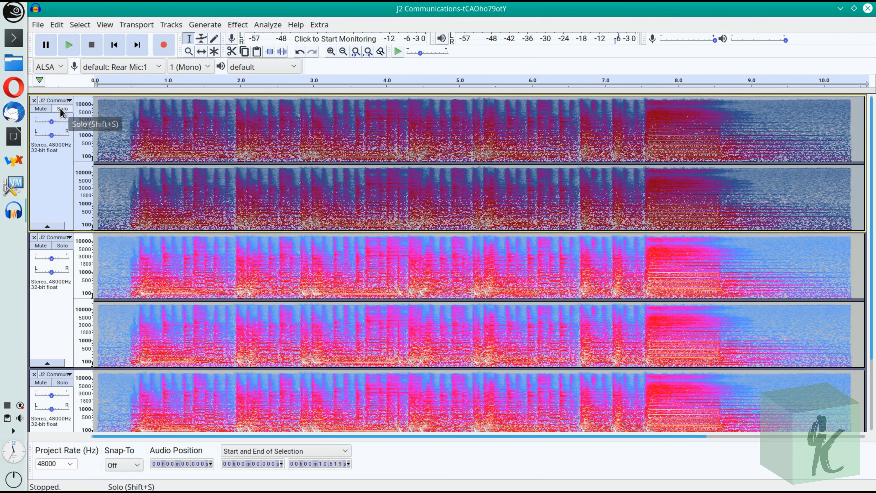
click(246, 26)
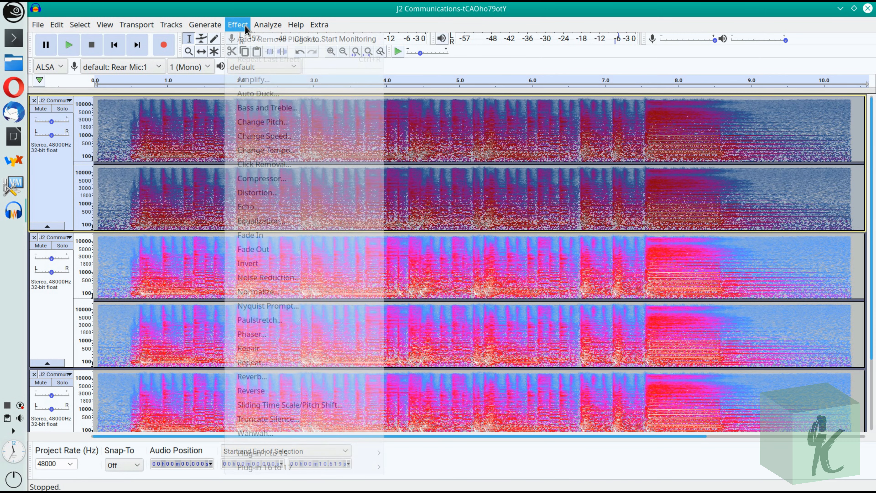
click(250, 9)
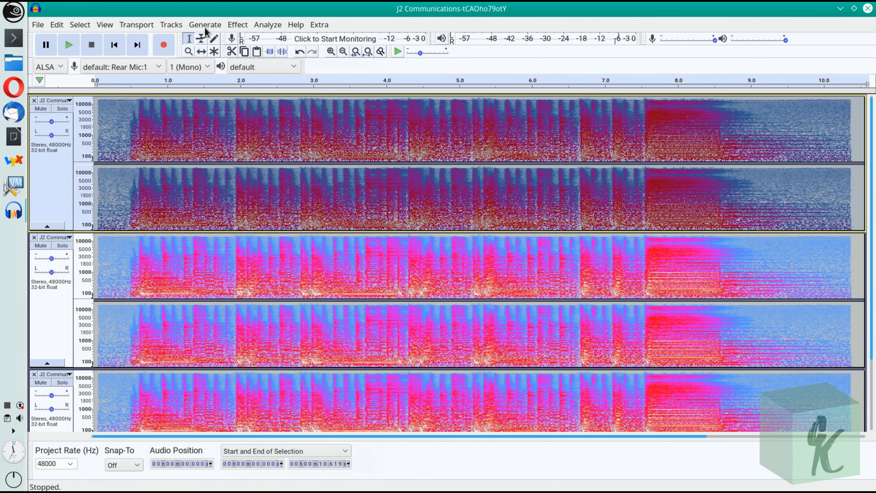
click(33, 238)
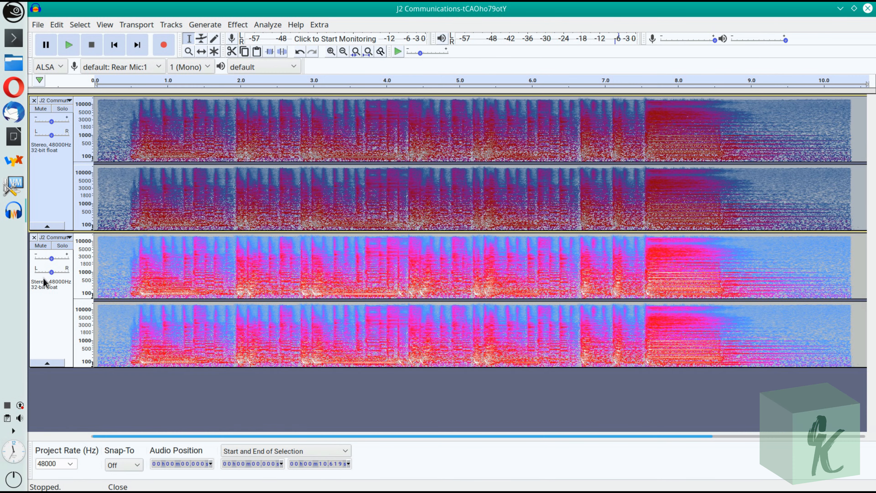
click(35, 240)
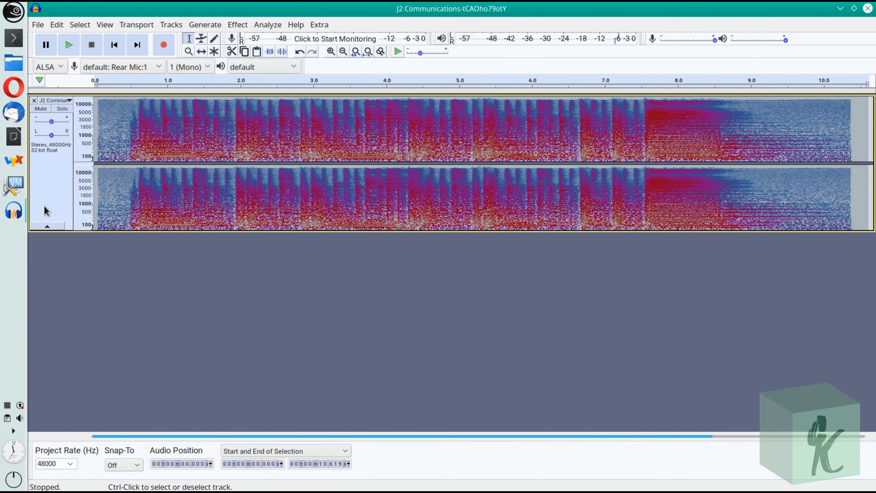
Step: Amplify the selected stereo track to a new peak amplitude of -0.1 dB
click(240, 25)
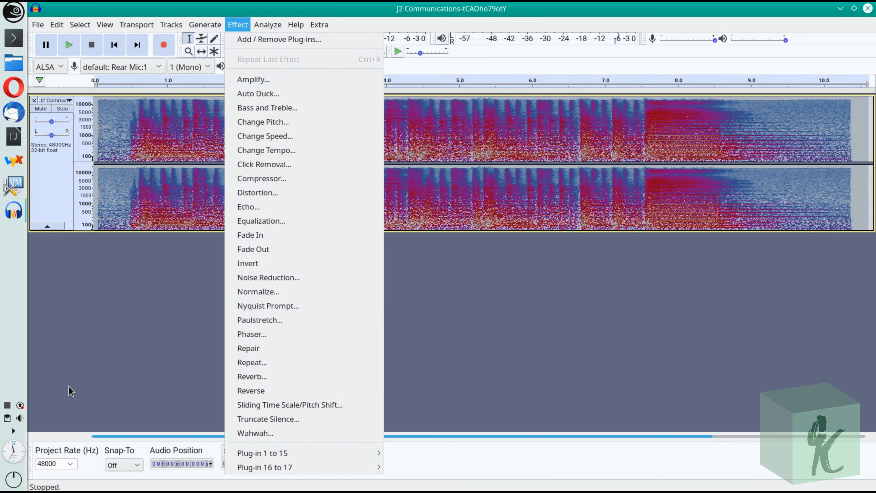
click(274, 79)
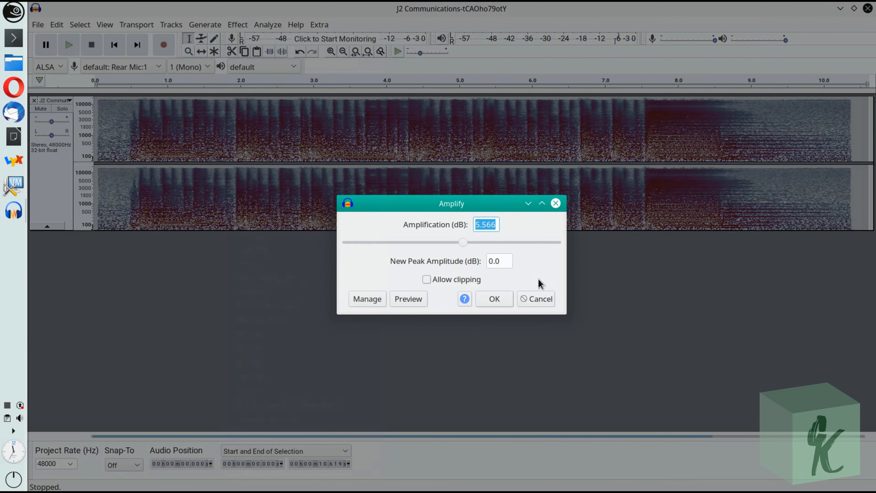
double_click(496, 261)
text(-)
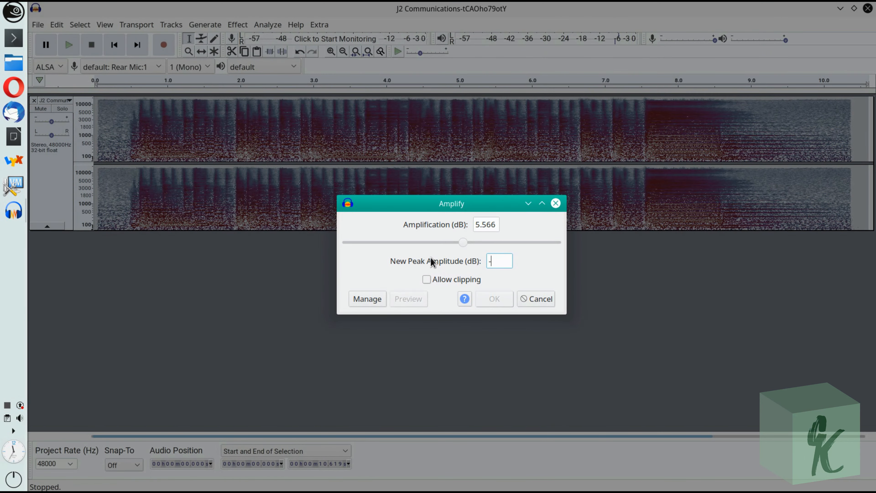
text(.1)
click(500, 302)
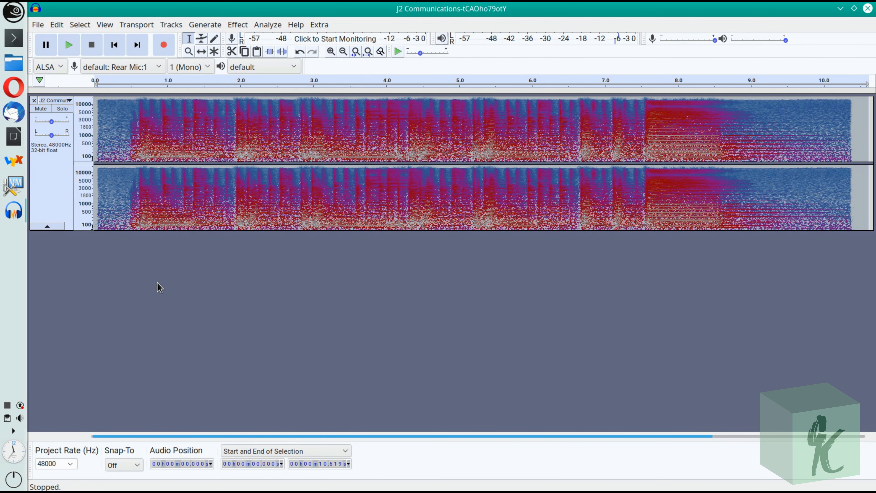
Step: Duplicate the amplified track twice to make three identical stacked tracks
key(ctrl+d)
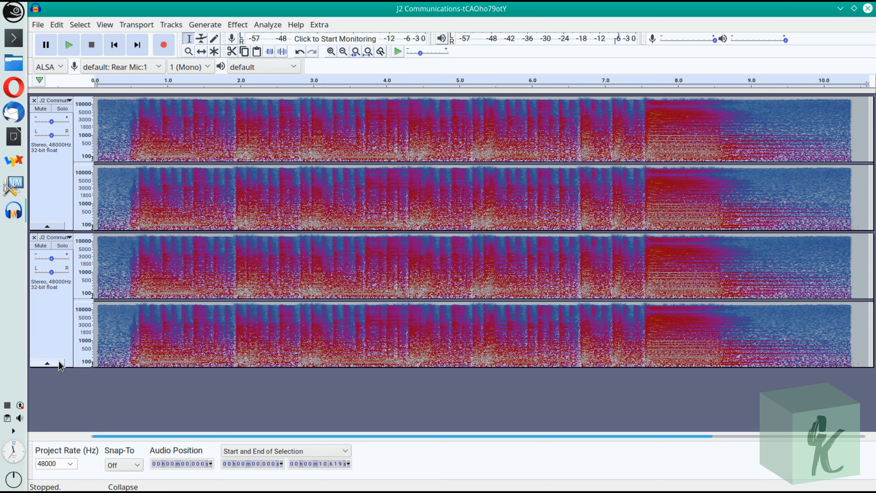
click(48, 334)
key(ctrl+d)
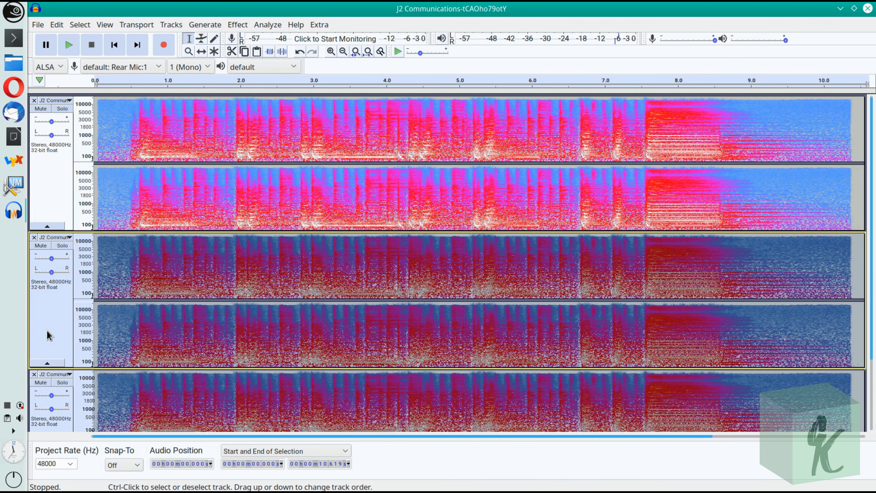
Step: Apply a Low Pass Filter to the first track at 250 Hz with a 48 dB per octave rolloff
click(51, 188)
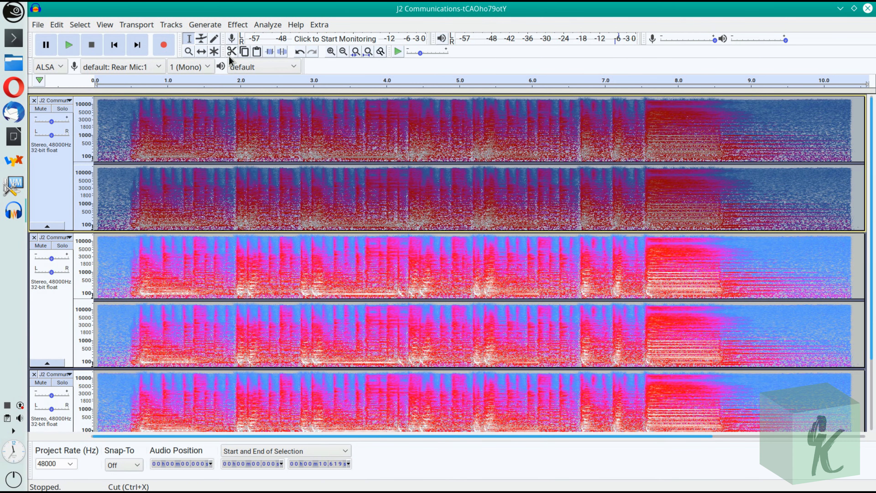
click(238, 24)
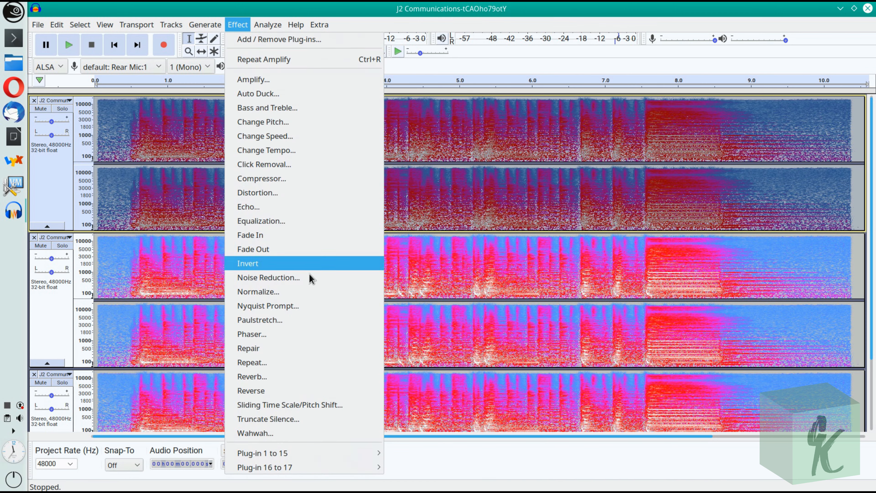
mouse_move(353, 455)
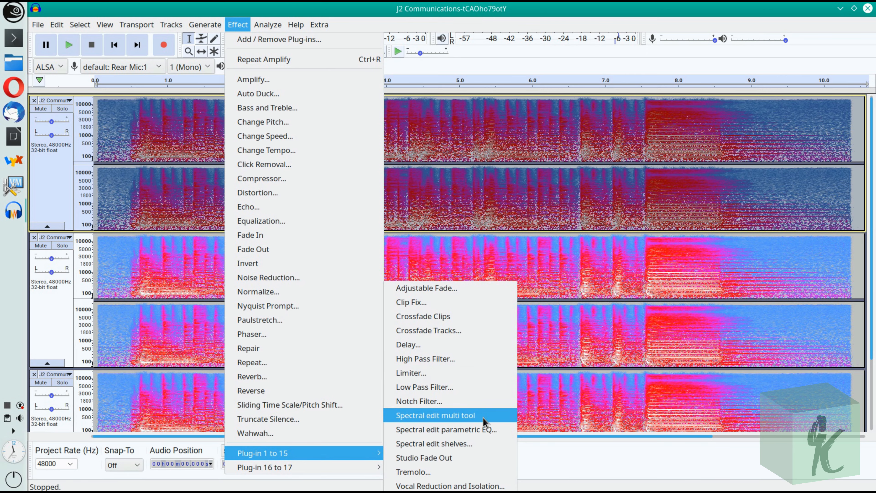
click(477, 389)
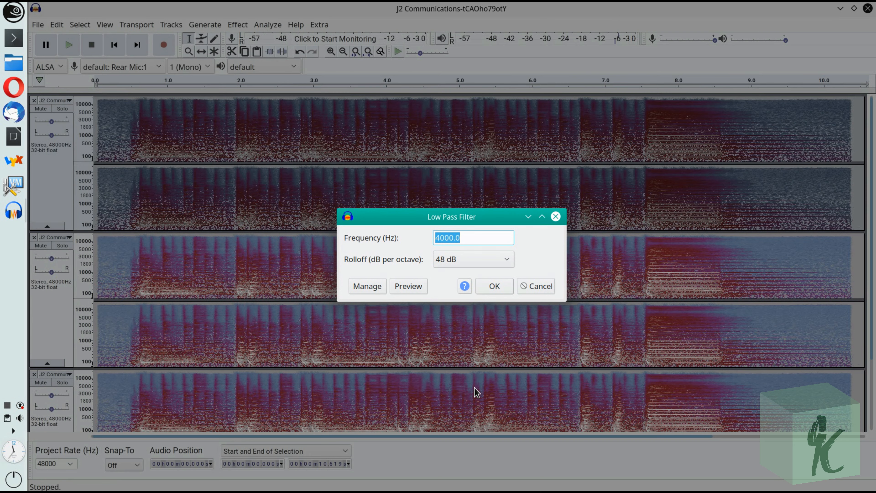
text(250)
key(Tab)
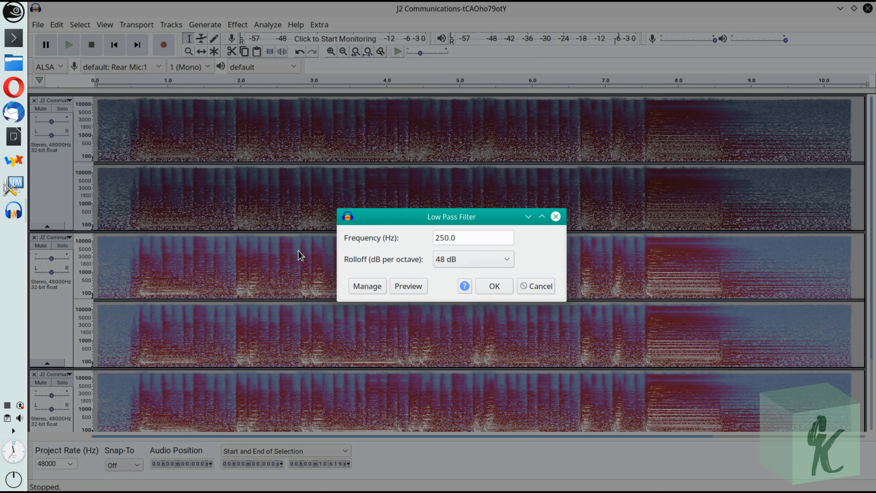
click(497, 266)
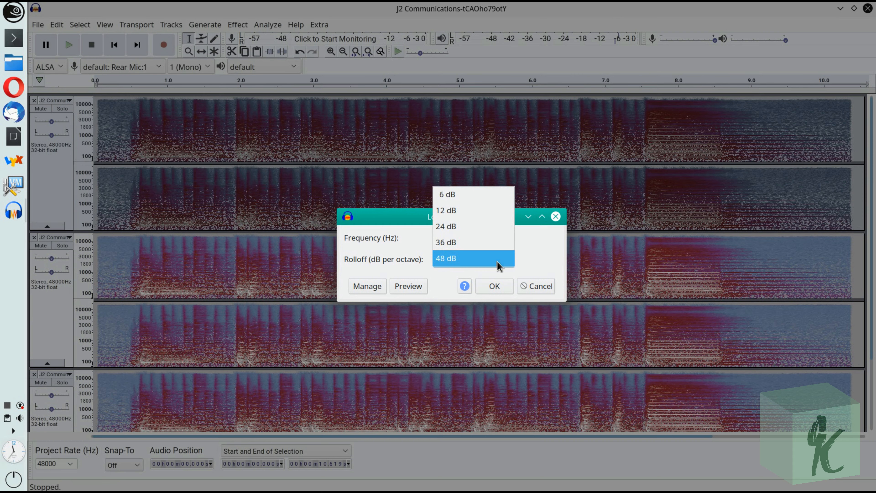
click(502, 199)
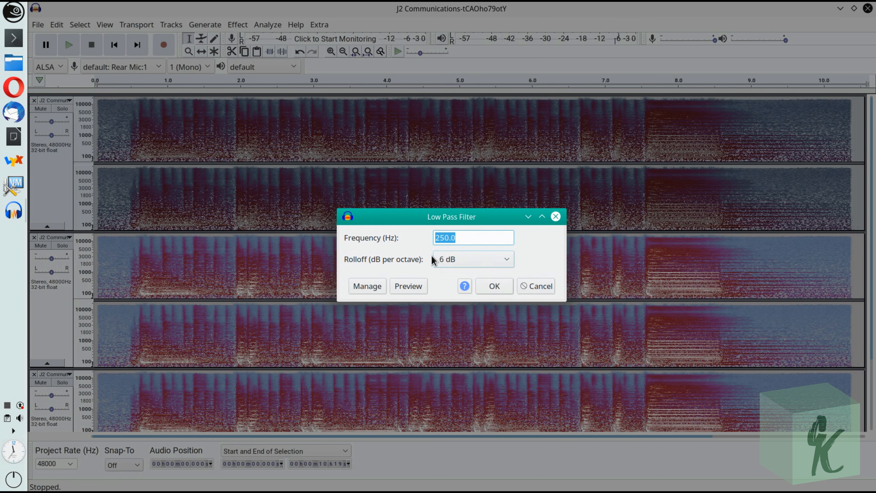
click(461, 258)
click(472, 322)
click(504, 291)
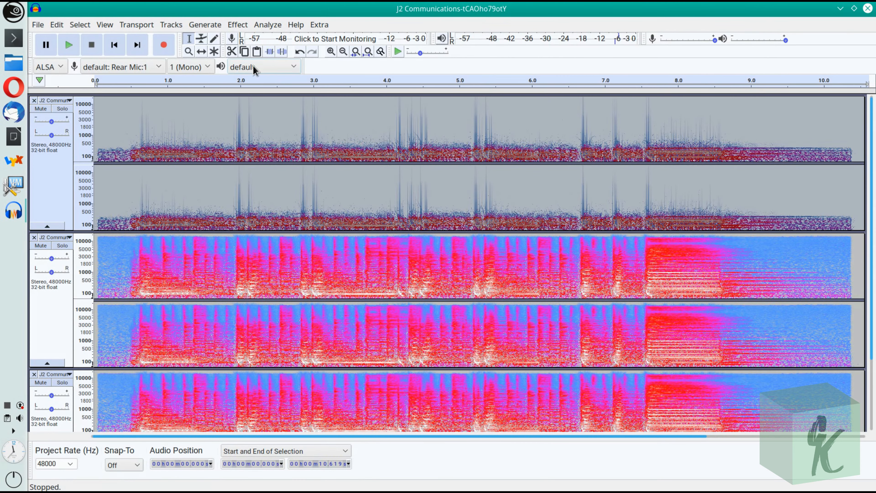
Step: Solo the first track, play it to hear the filtered low band, and turn its solo off
click(58, 175)
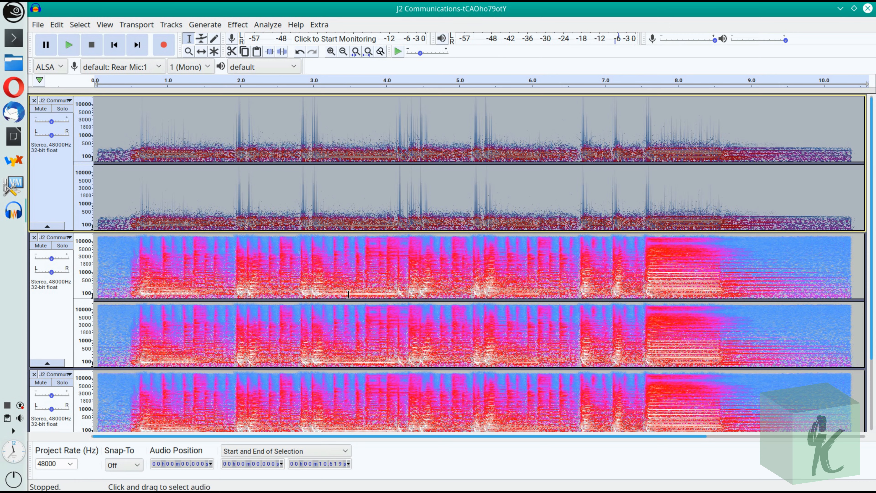
click(58, 107)
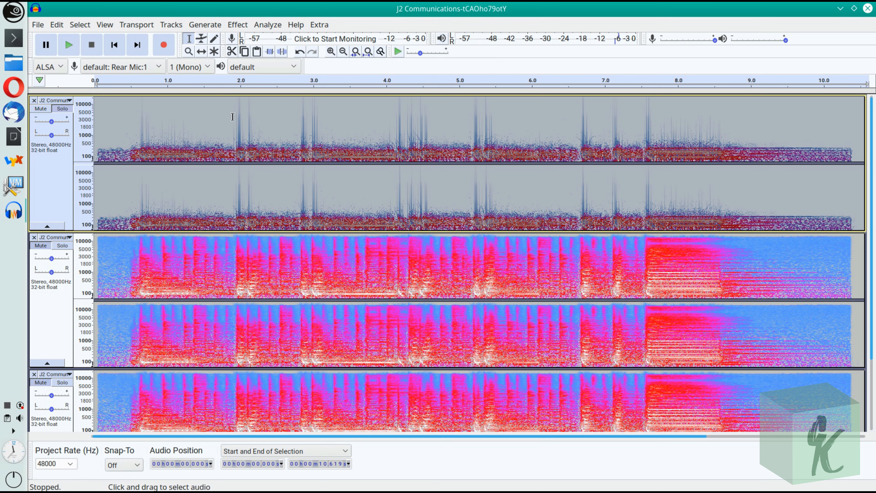
click(66, 44)
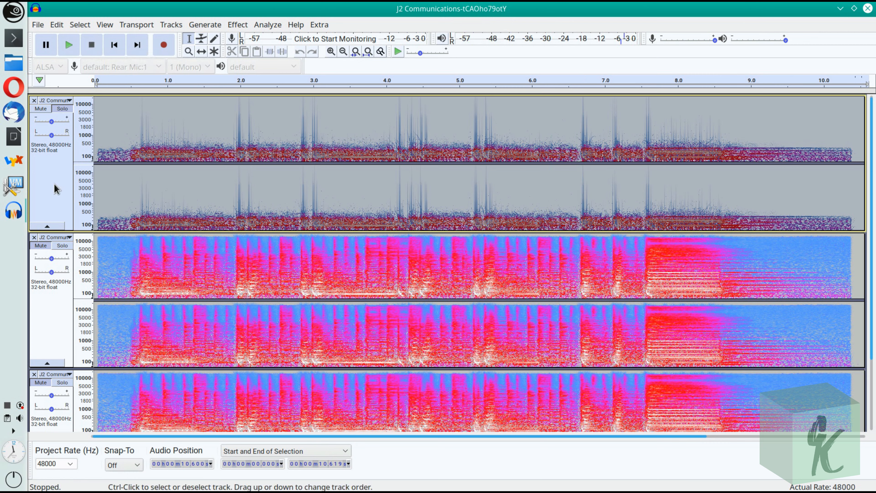
click(62, 109)
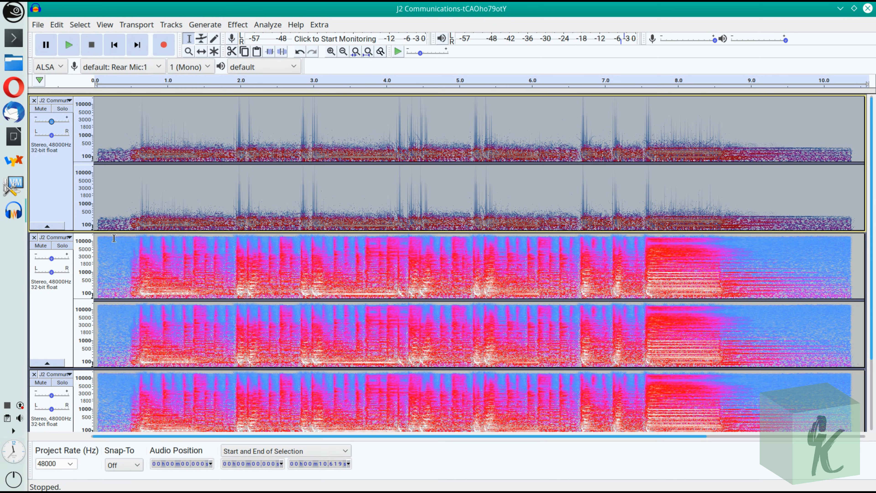
Step: Apply a High Pass Filter to the second track at 250 Hz with a 48 dB per octave rolloff
click(55, 326)
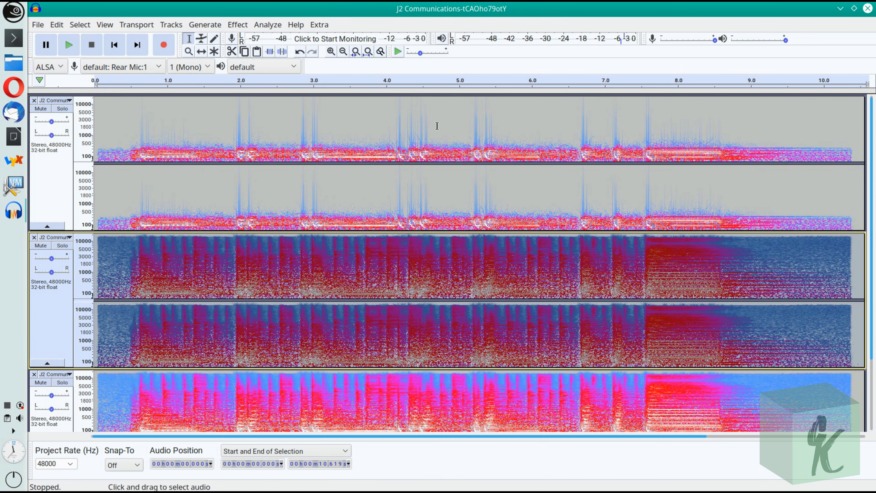
click(242, 25)
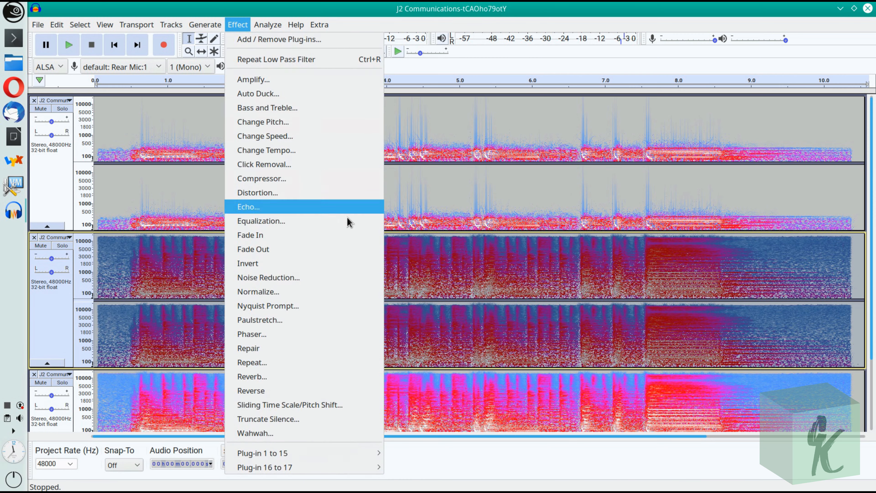
mouse_move(353, 458)
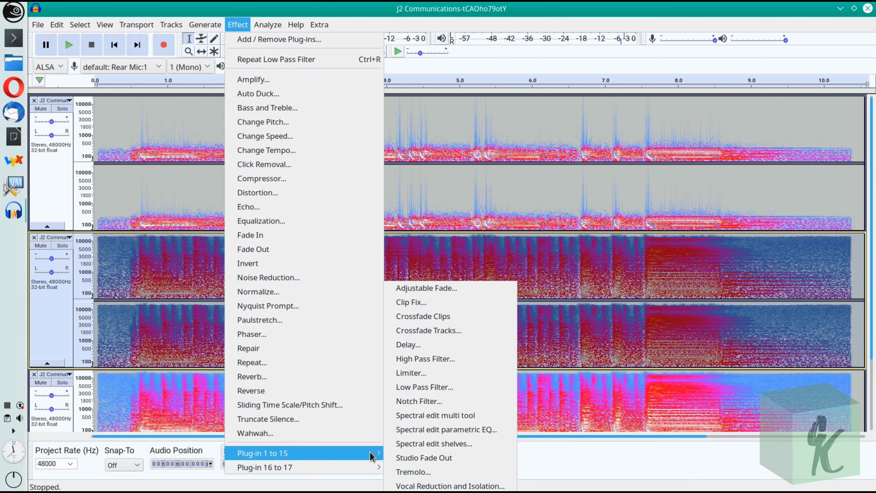
click(485, 361)
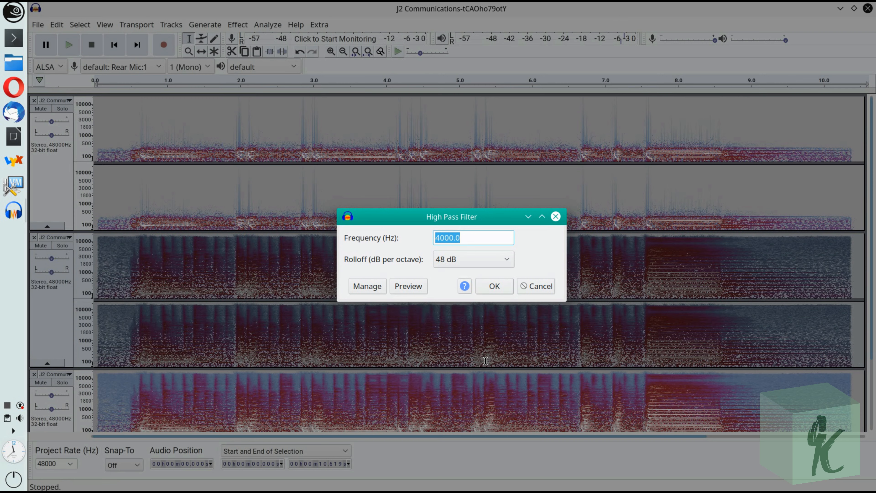
text(2)
key(Tab)
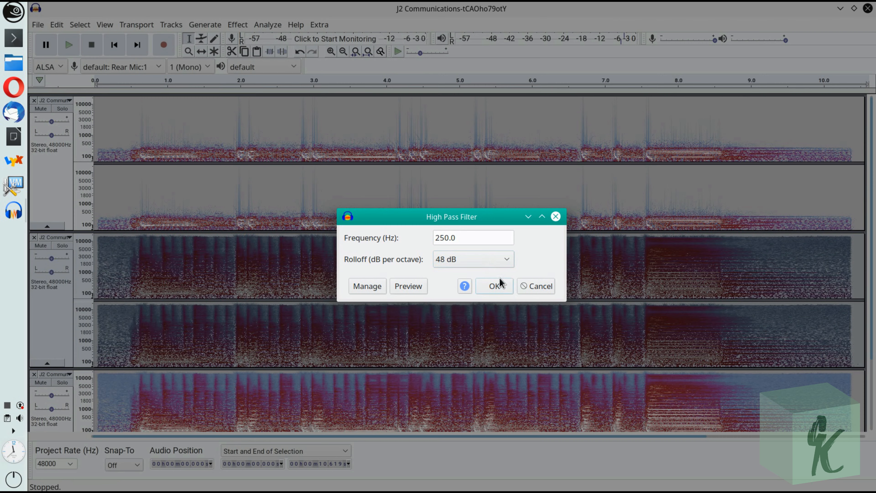
click(500, 285)
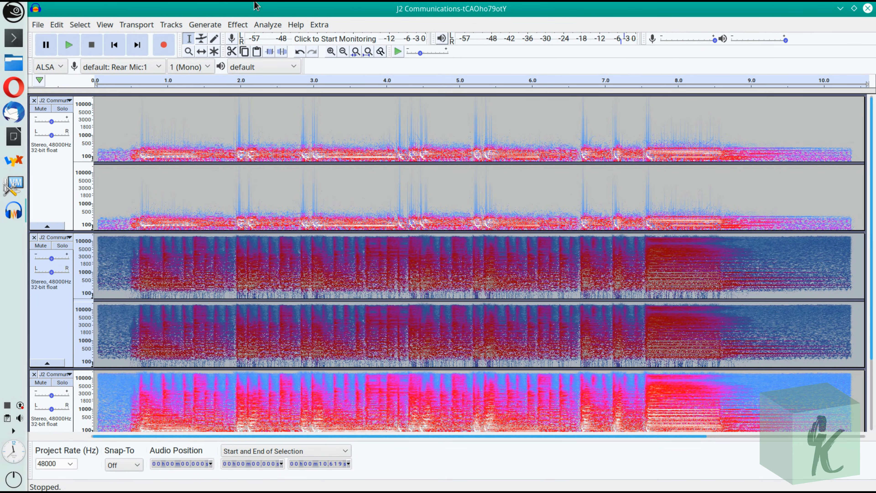
Step: Apply a Low Pass Filter to the second track at 4000 Hz with a 48 dB per octave rolloff
click(237, 26)
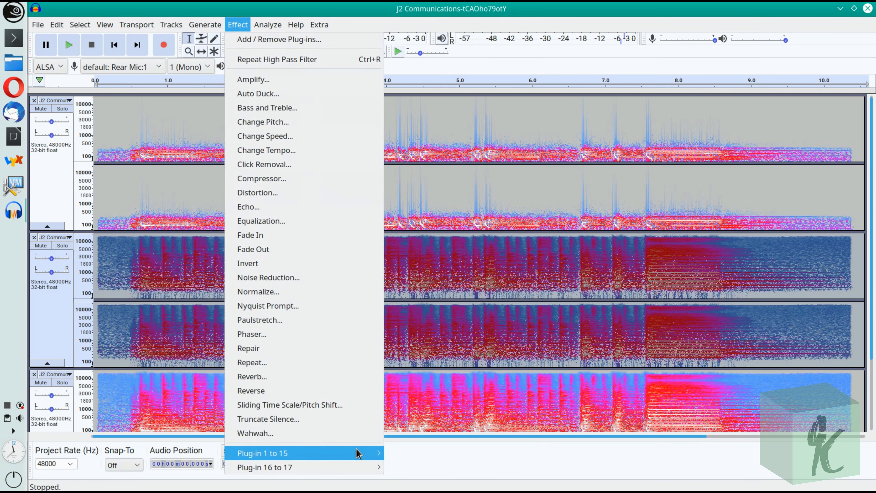
mouse_move(358, 453)
click(456, 387)
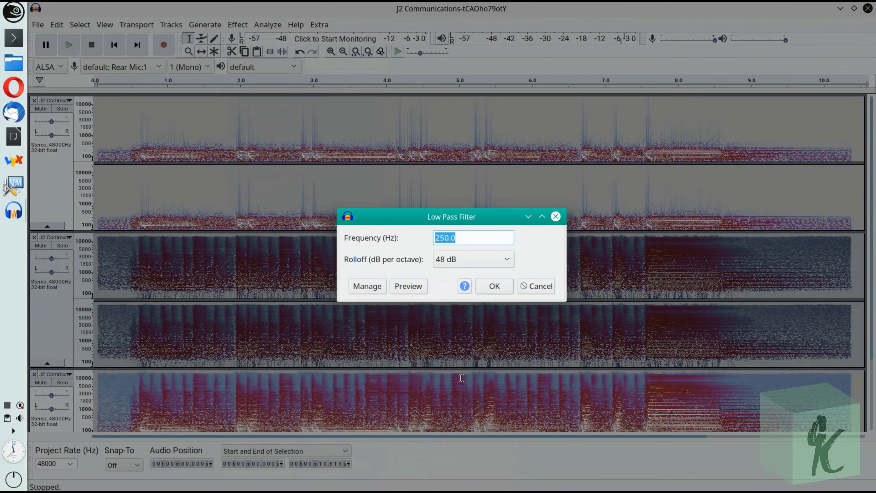
text(4000)
click(494, 287)
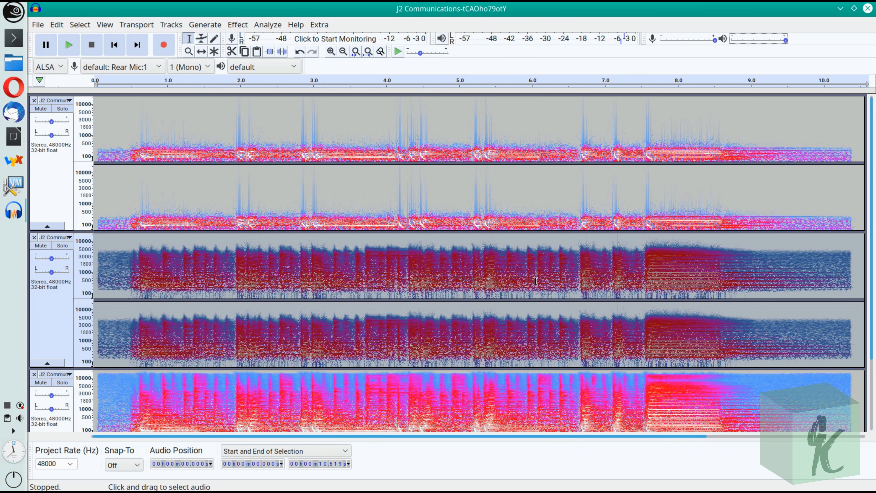
Step: Solo the second track, play it to hear the mid band, and turn its solo off
click(63, 245)
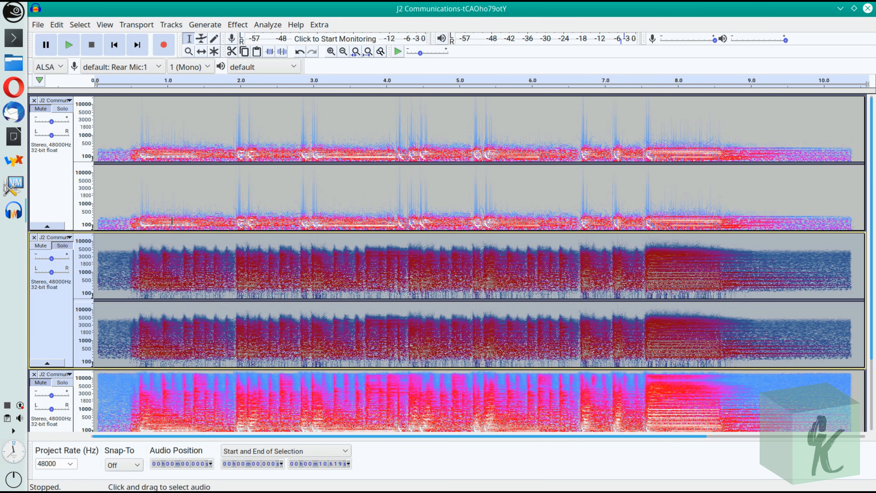
click(68, 53)
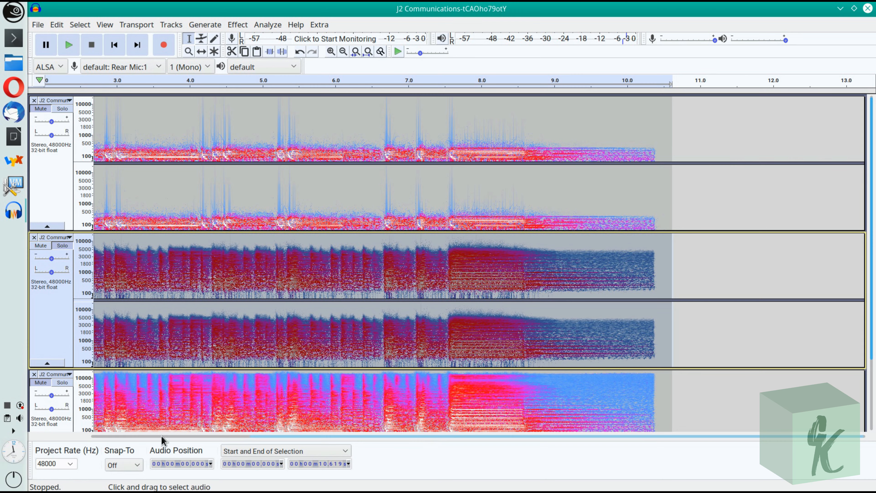
drag(90, 436, 86, 438)
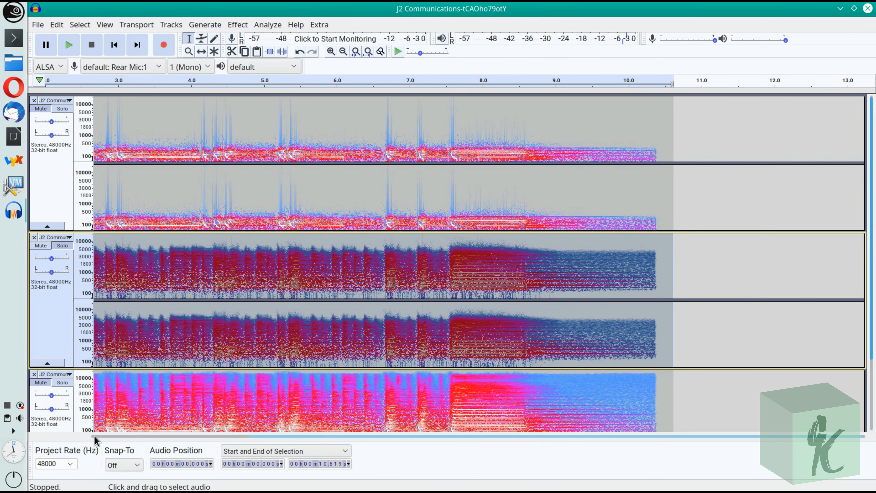
click(95, 436)
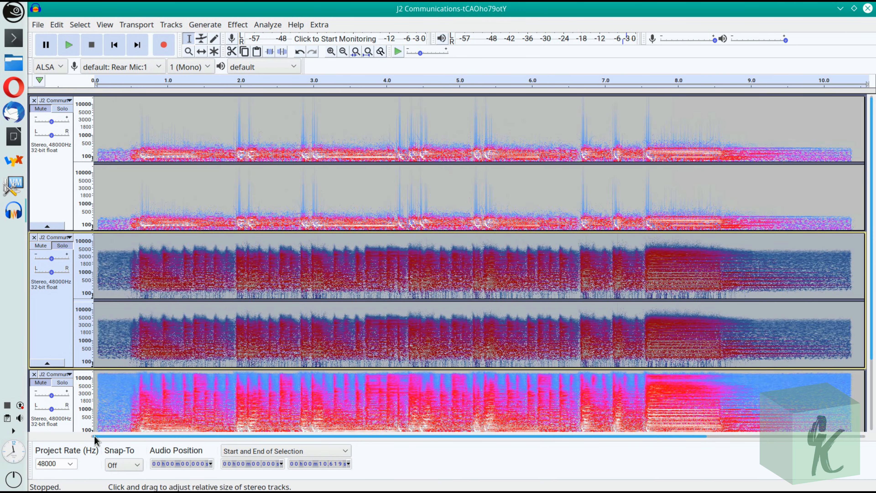
click(62, 247)
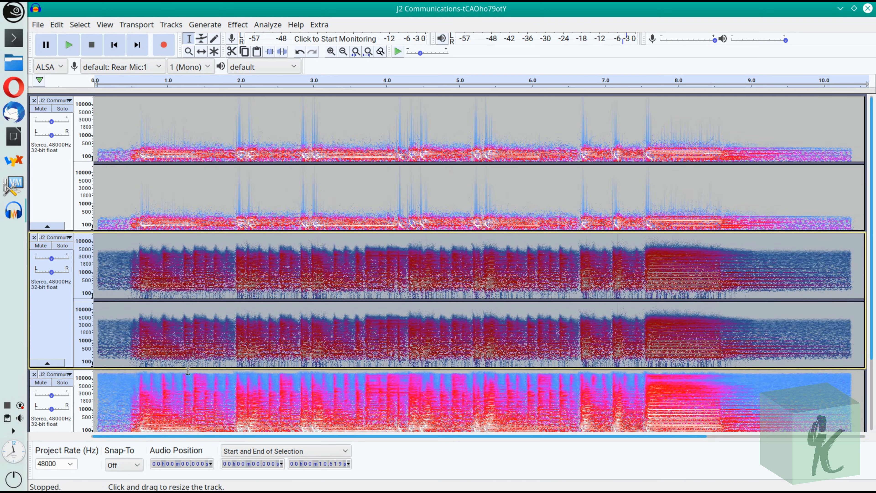
Step: Apply a High Pass Filter to the third track at 4000 Hz with a 48 dB per octave rolloff
click(65, 424)
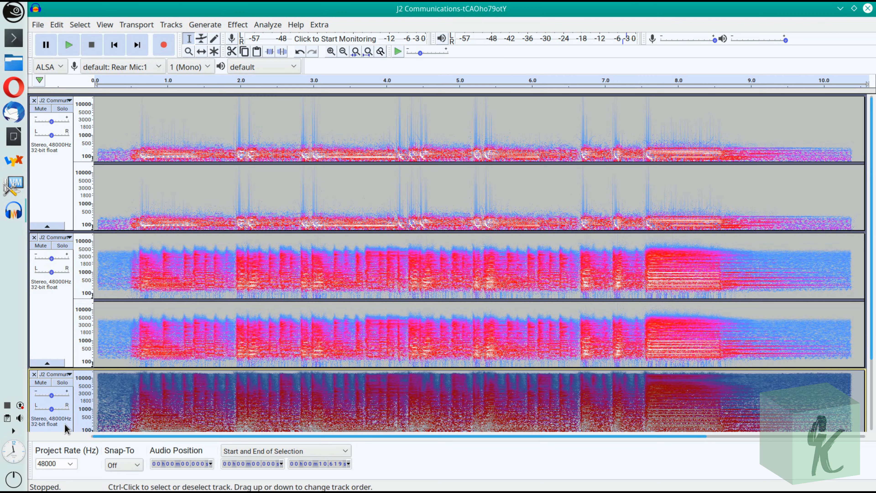
scroll(64, 423, down, 3)
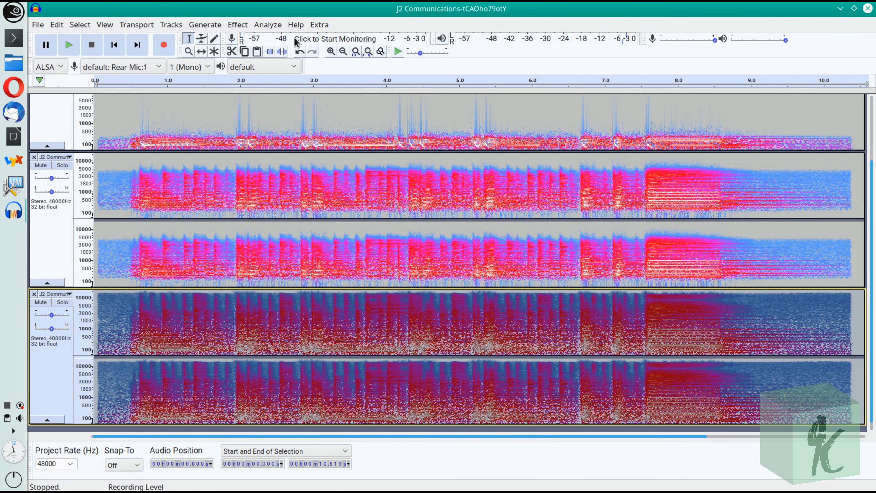
click(243, 27)
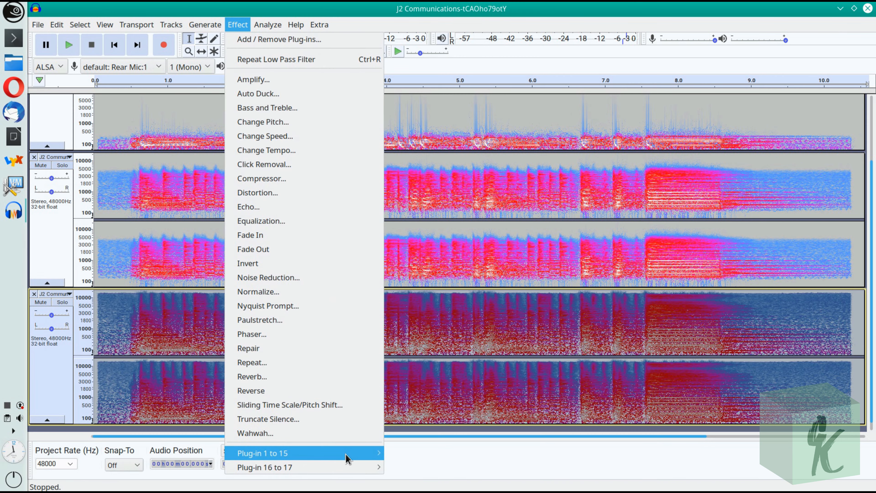
mouse_move(353, 453)
click(490, 363)
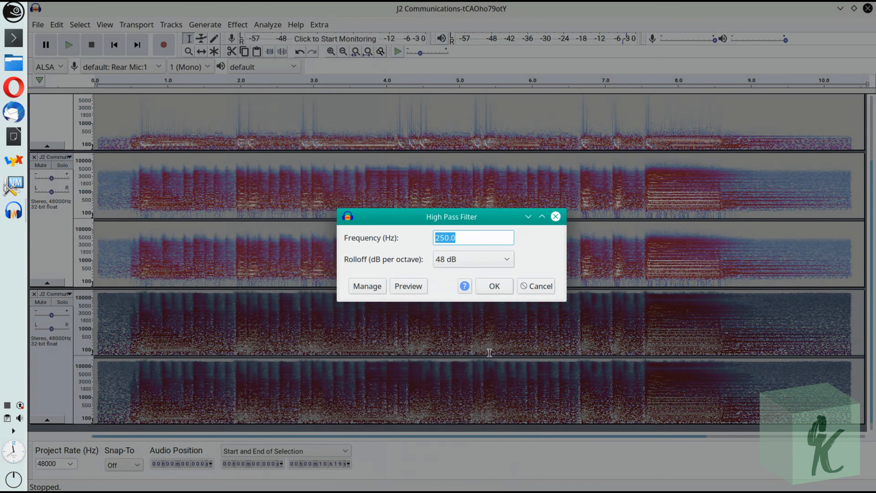
text(4000)
click(508, 293)
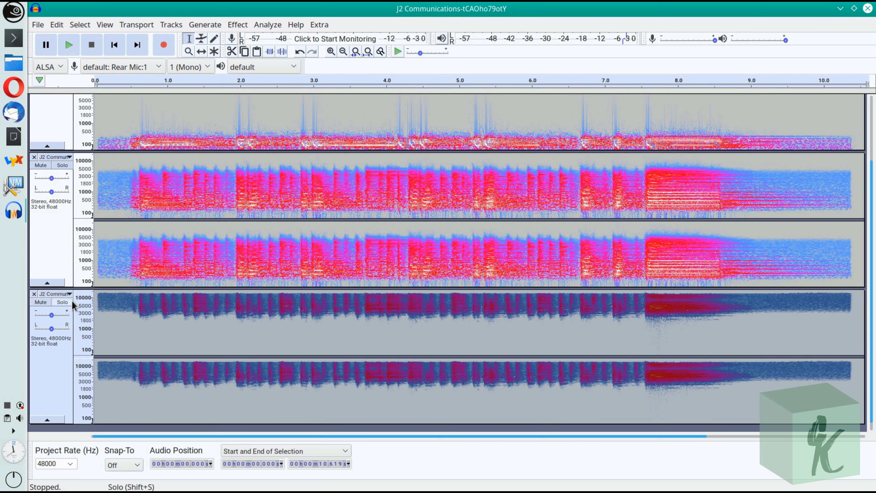
Step: Play the third track in solo to hear the high band, turn its solo off, and play all three tracks together
click(69, 46)
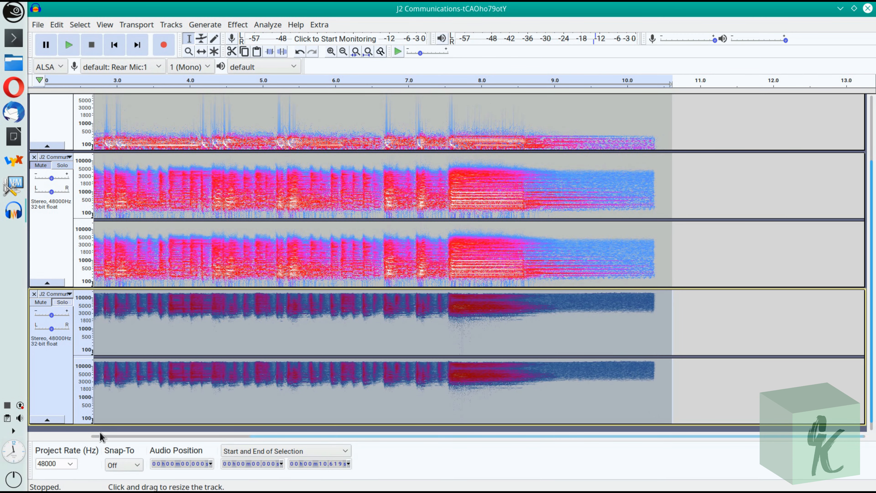
scroll(63, 438, left, 1)
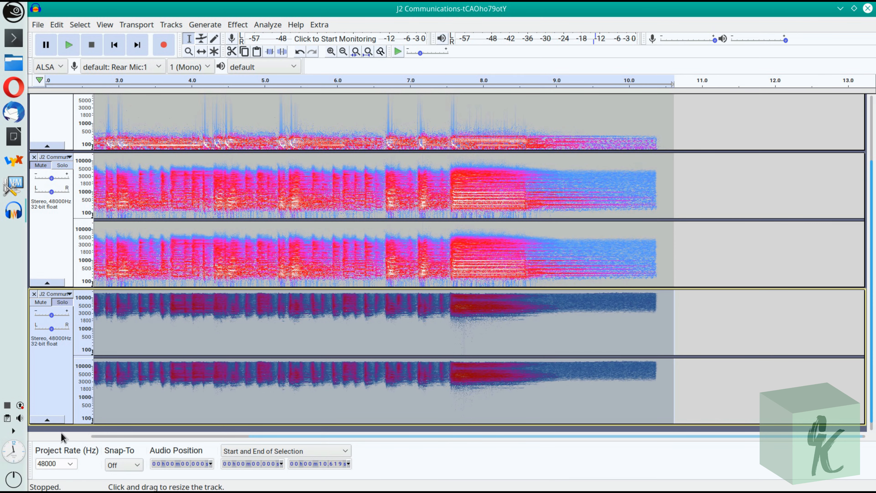
scroll(68, 328, left, 5)
click(62, 302)
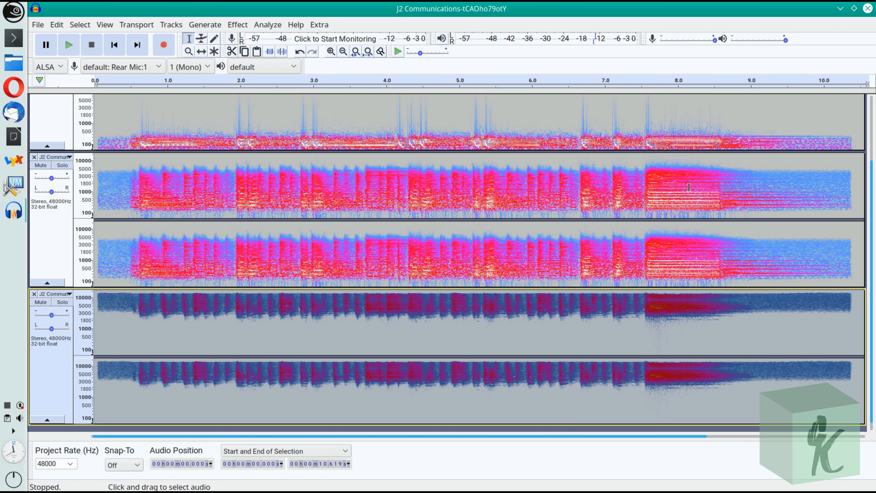
click(69, 52)
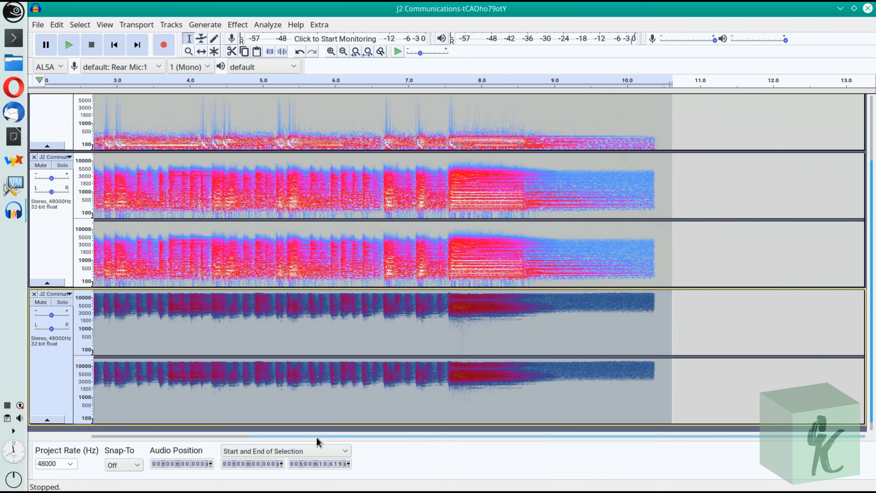
Step: Select the whole low-band track, the first of the three, as the audio for export
click(89, 437)
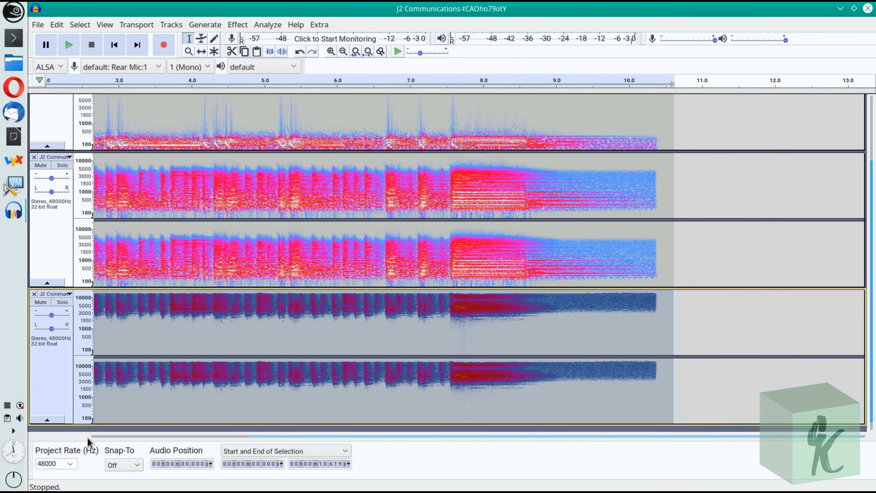
click(89, 438)
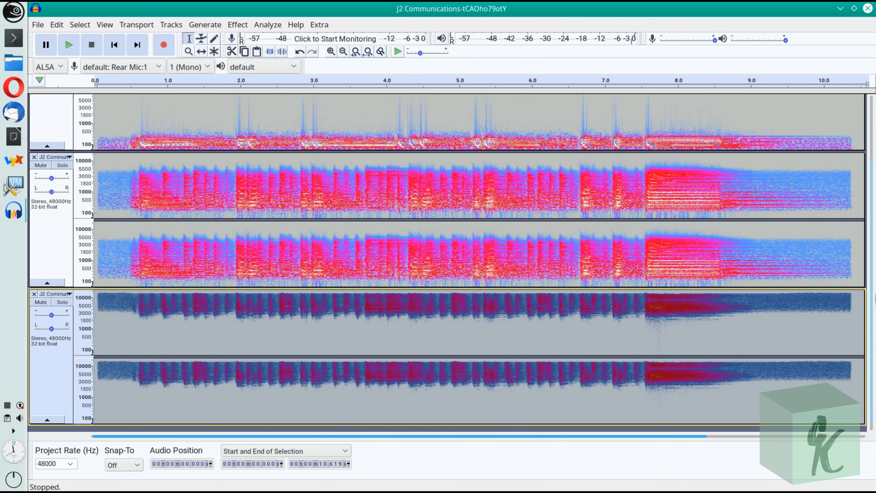
drag(873, 385, 874, 287)
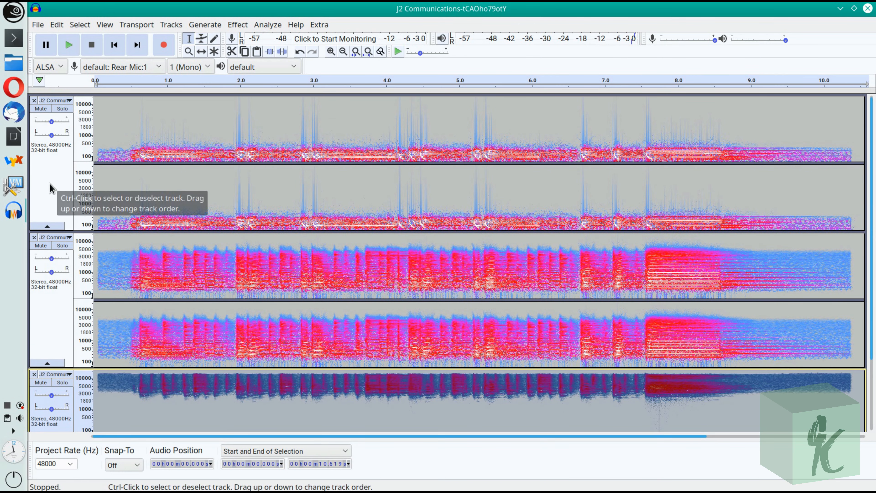
click(48, 197)
click(38, 25)
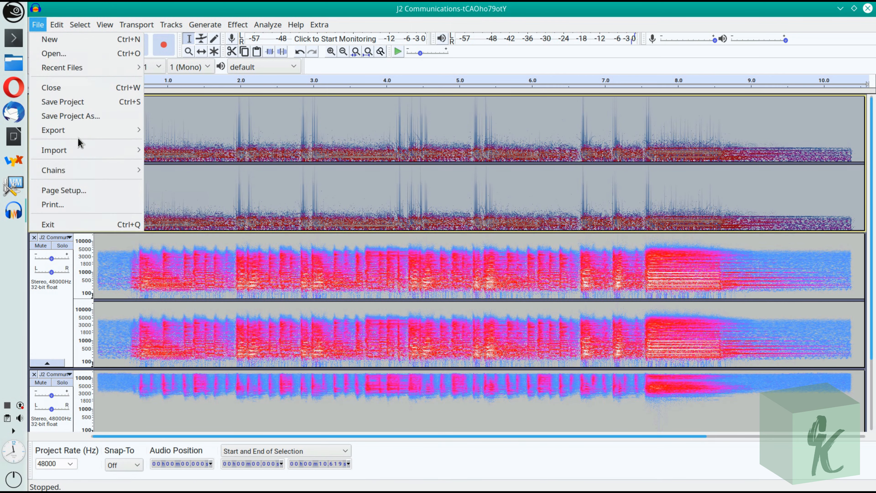
mouse_move(79, 130)
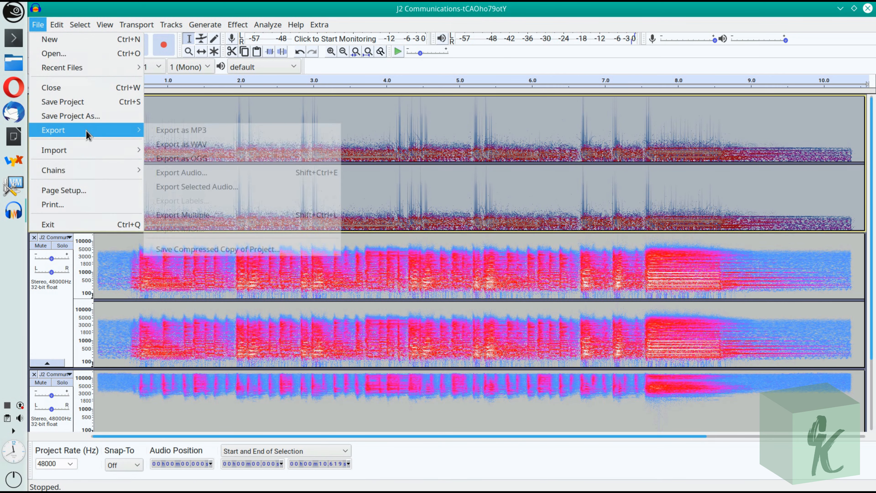
click(220, 163)
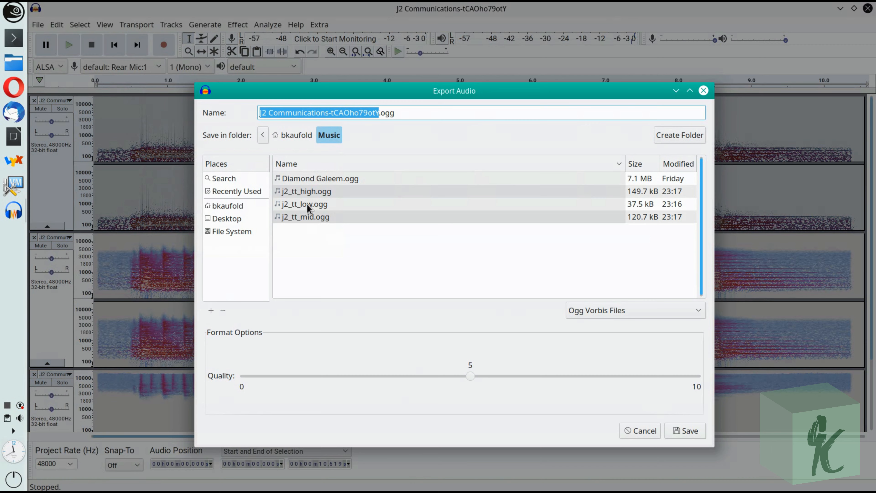
right_click(346, 218)
click(323, 243)
click(318, 114)
drag(321, 112, 200, 111)
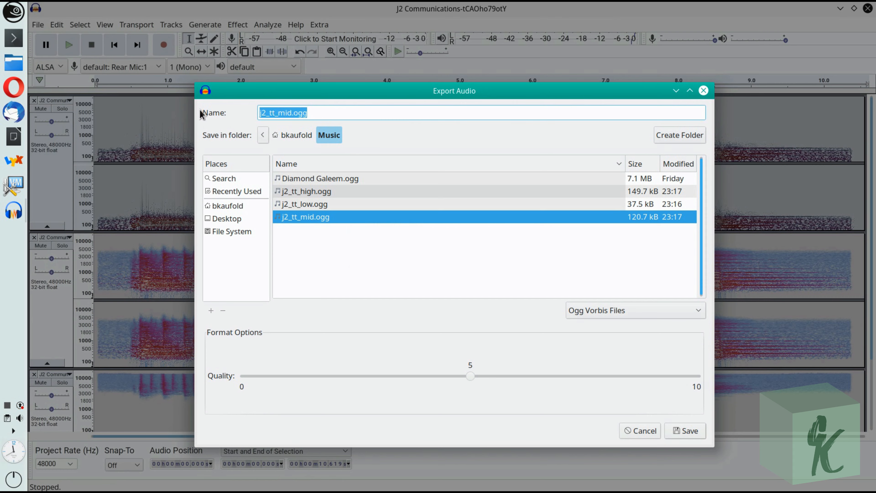
text(j2_t)
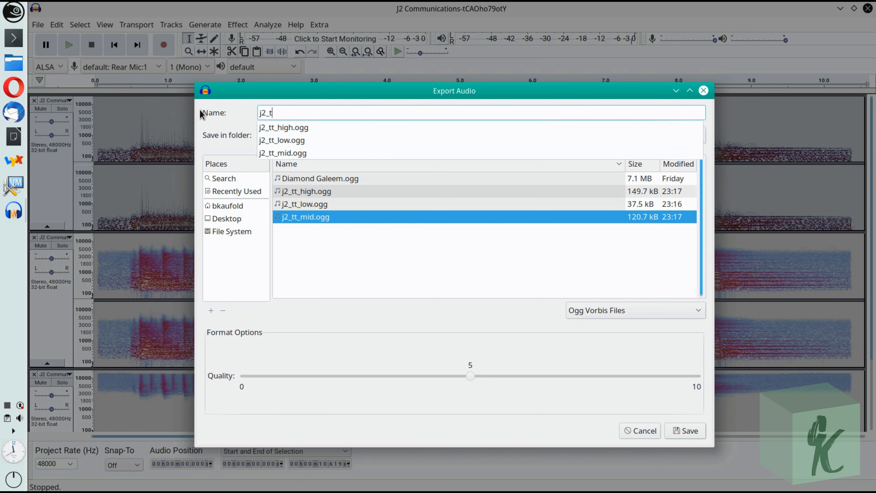
text(t_tutorial_low.ogg)
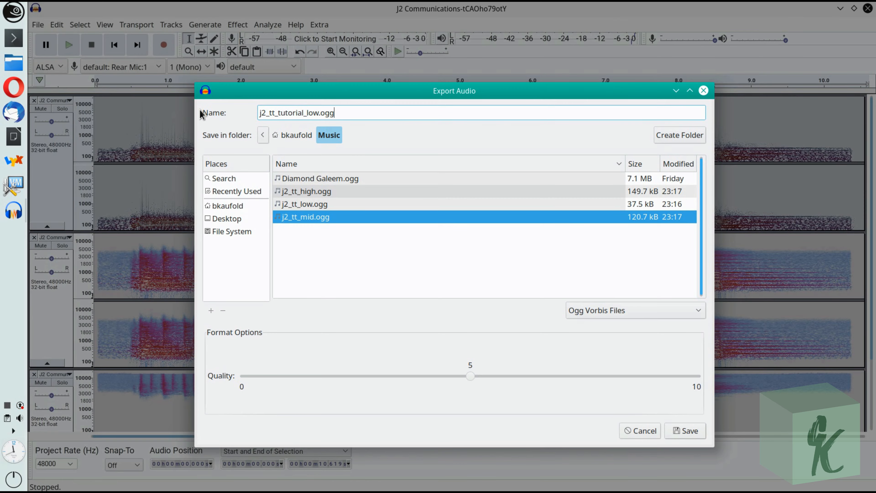
key(Return)
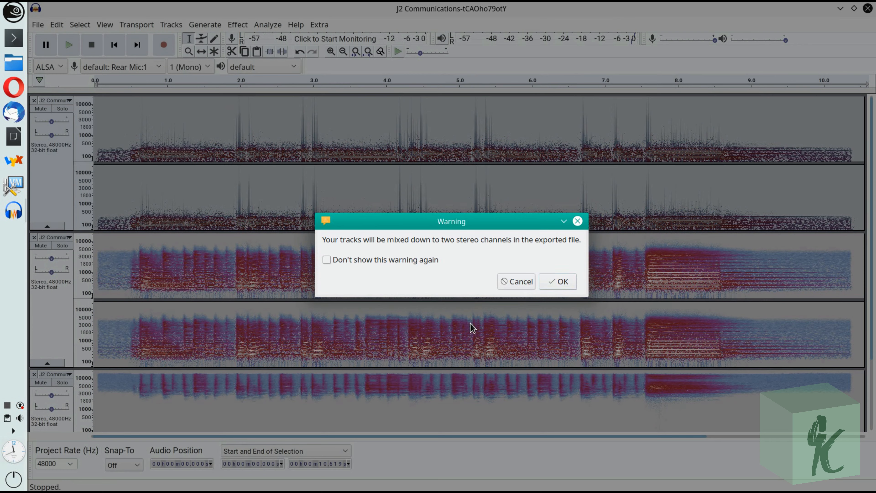
click(523, 284)
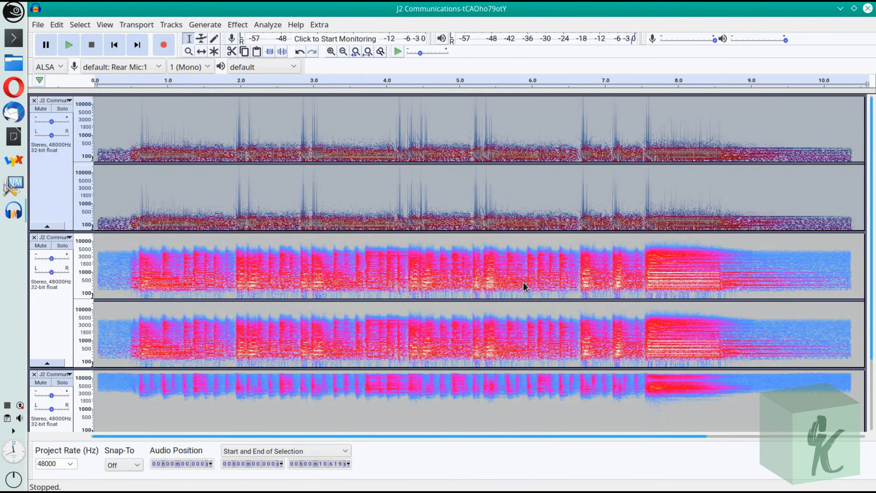
Step: Export only the selected low-band track to the Music folder as j2_tt_tutorial_low.ogg with blank metadata, and select the mid-band track
click(43, 23)
mouse_move(111, 130)
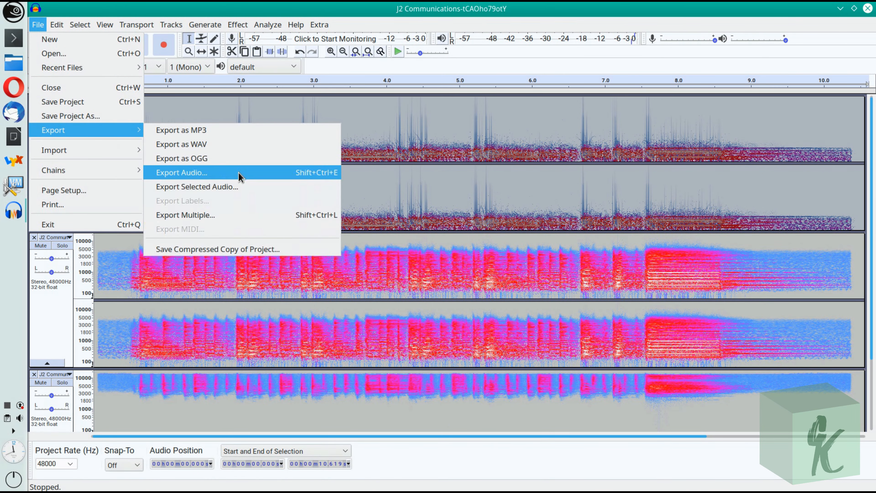
click(240, 187)
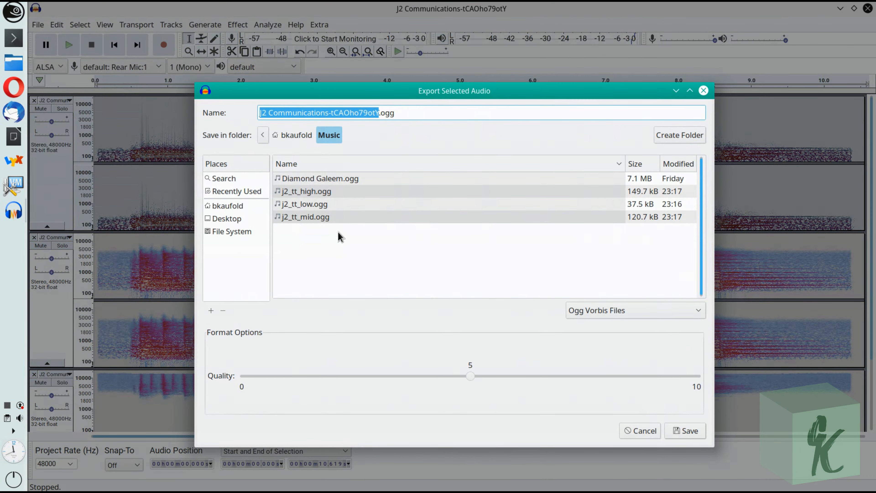
text(j2_tt_)
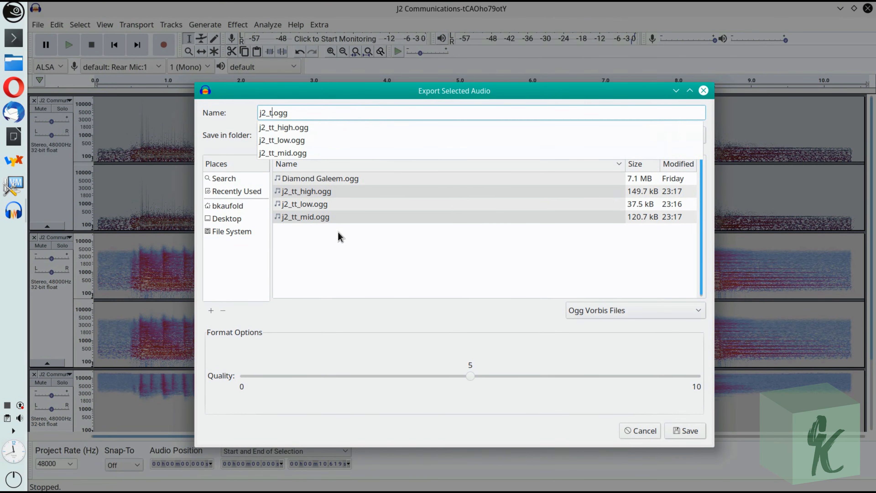
text(tutorial_)
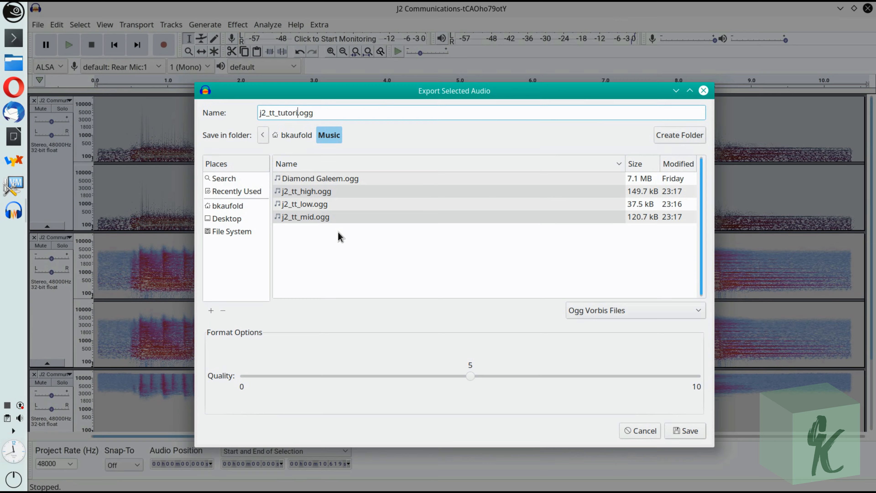
text(low)
key(Return)
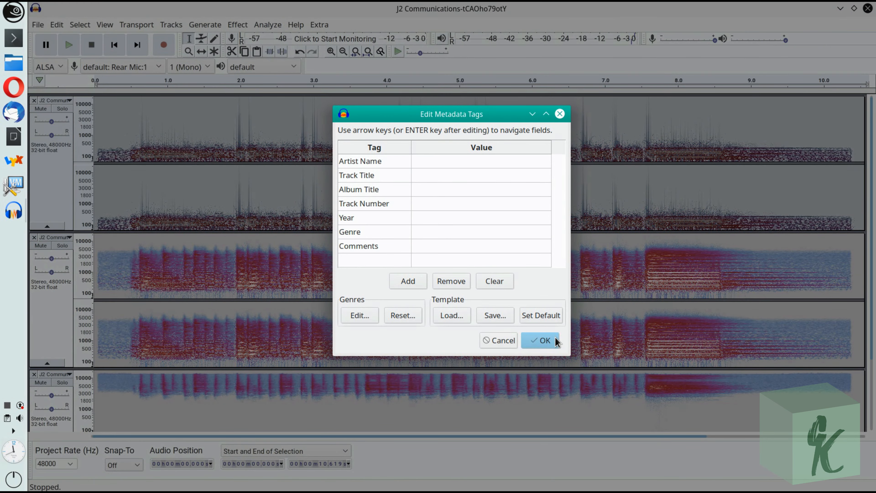
click(555, 338)
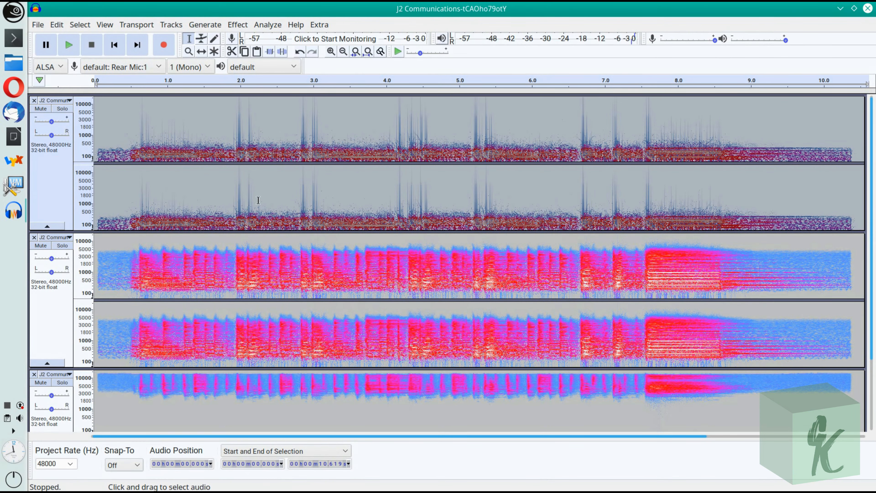
click(52, 321)
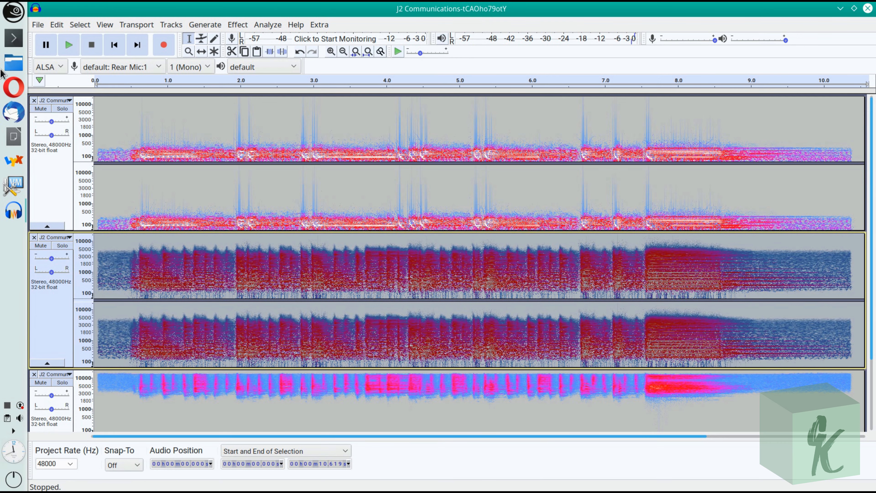
click(36, 25)
mouse_move(136, 130)
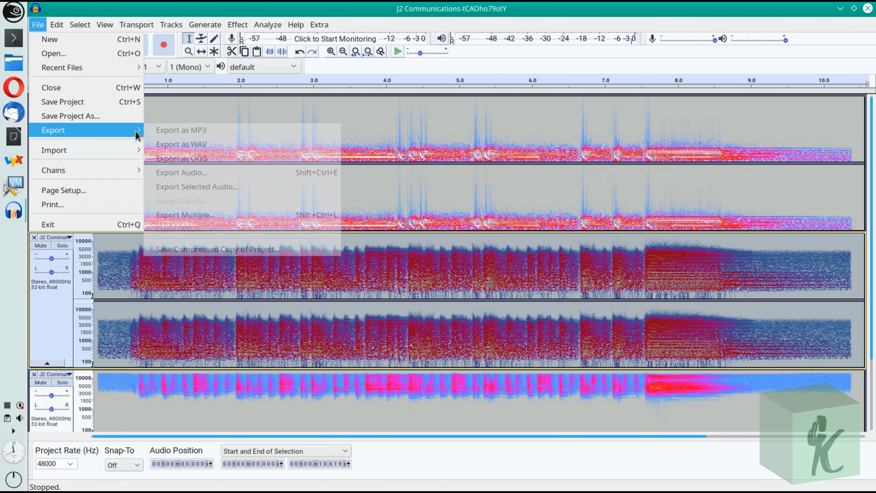
click(198, 156)
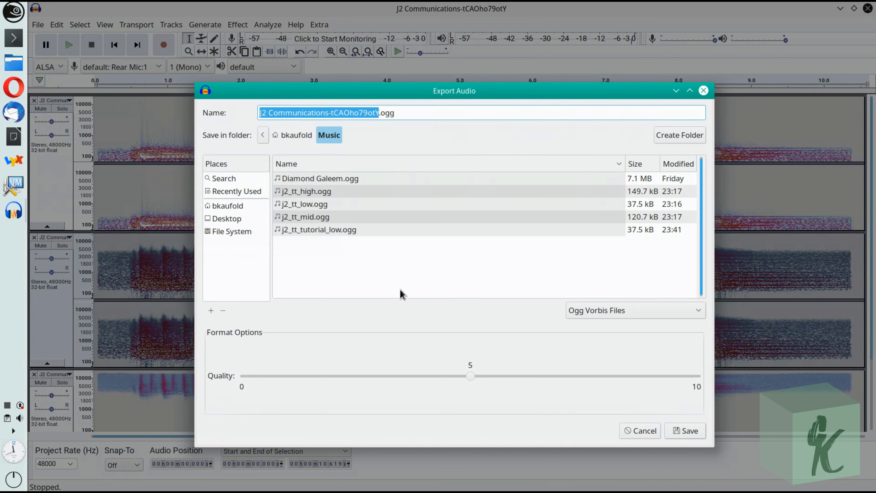
text(j2_t)
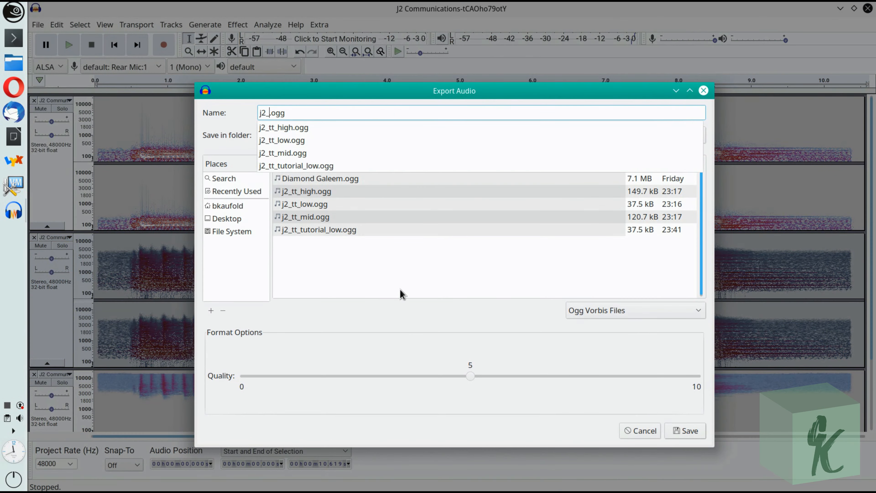
text(t_tu)
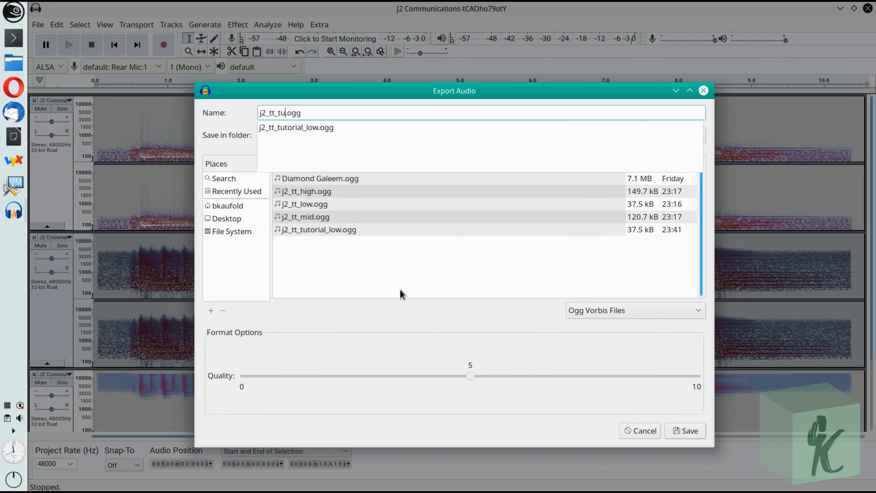
text(orial_mid)
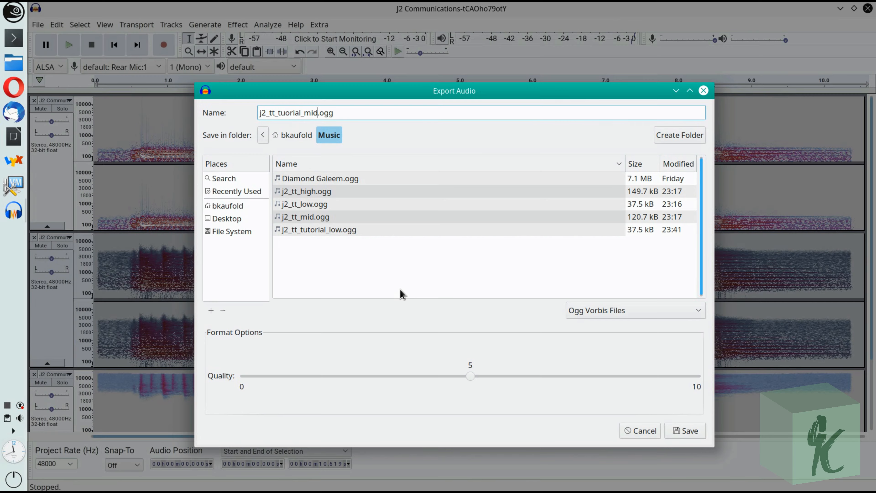
key(Return)
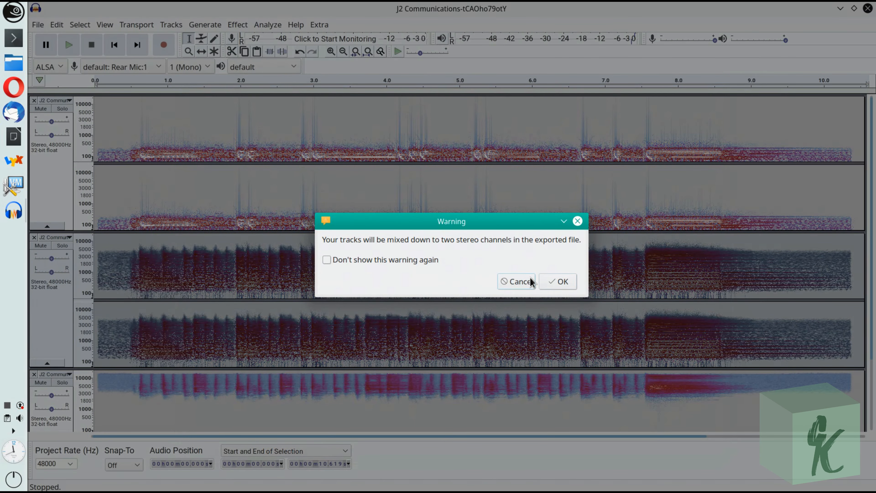
click(530, 281)
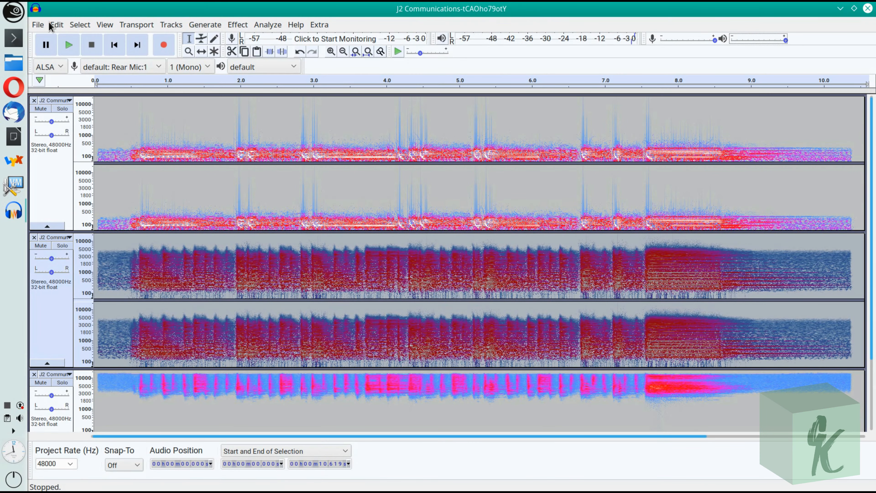
Step: Export only the selected mid-band track to the Music folder as j2_tt_tutorial_mid.ogg, leaving the metadata tags blank
click(37, 24)
mouse_move(99, 135)
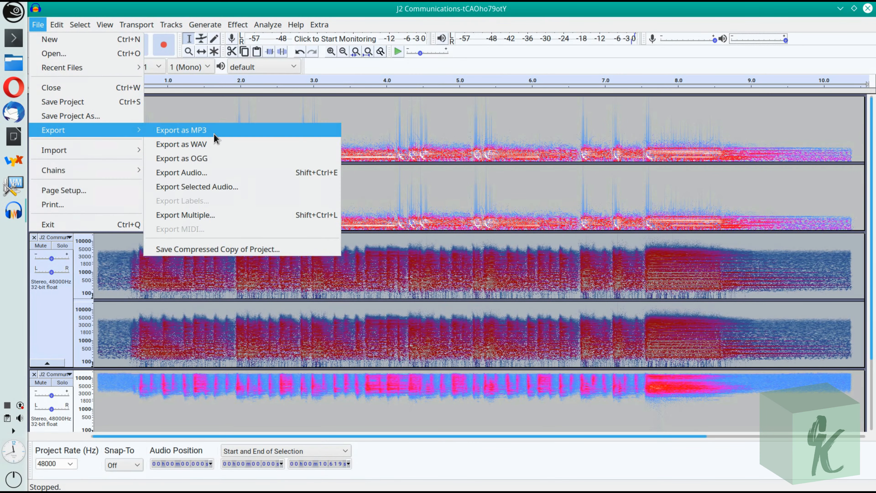
click(269, 189)
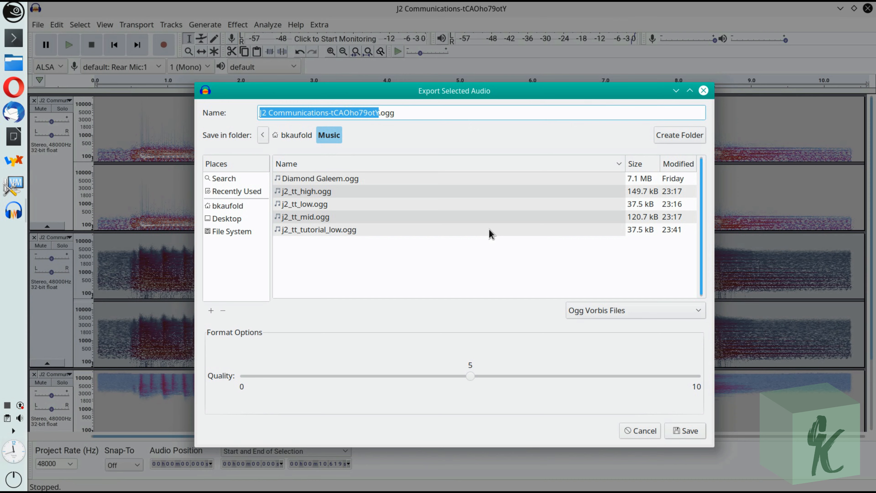
text(j2_t)
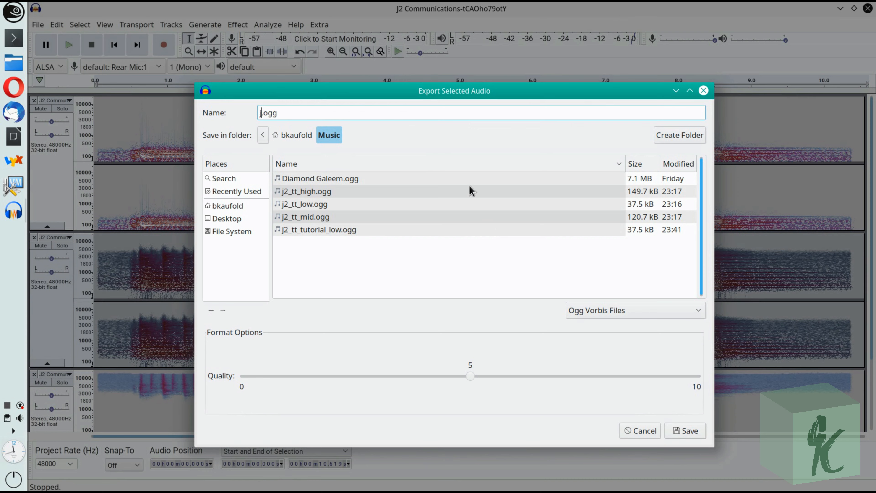
text(t_tutorial_mid)
key(Return)
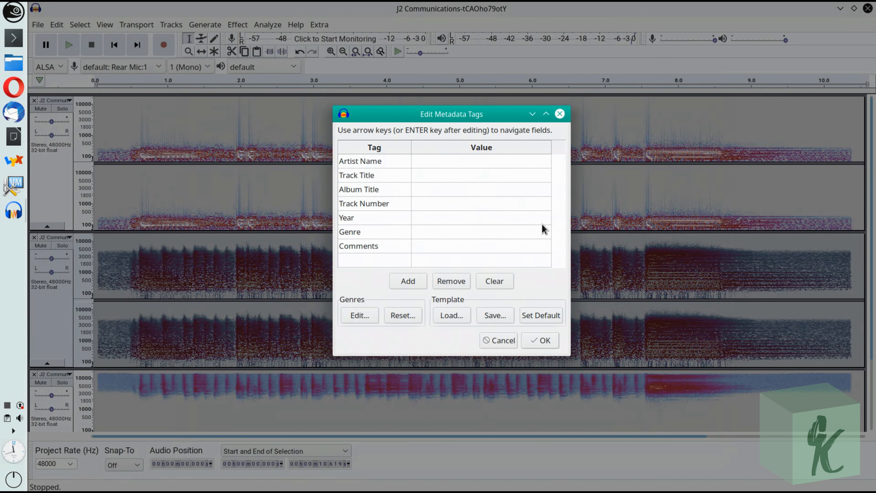
click(551, 340)
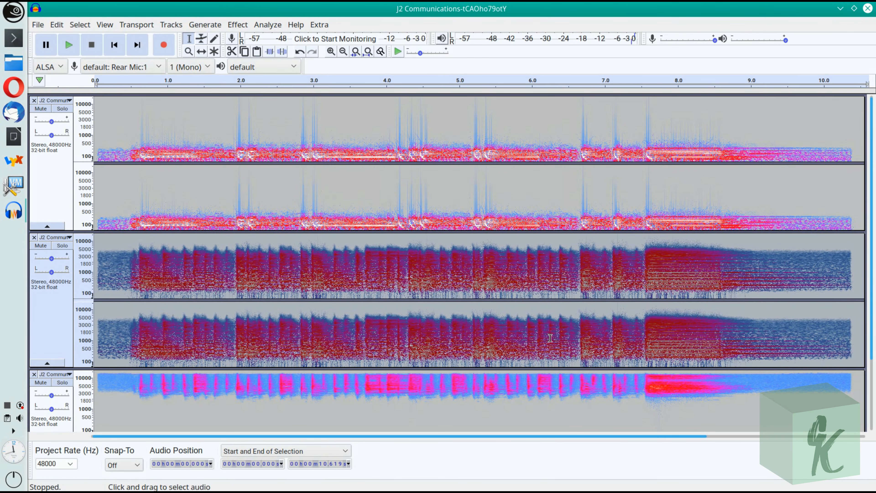
Step: Select the third, high-band track and export only it to the Music folder as j2_tt_tutorial_high.ogg, leaving the metadata tags blank
click(55, 431)
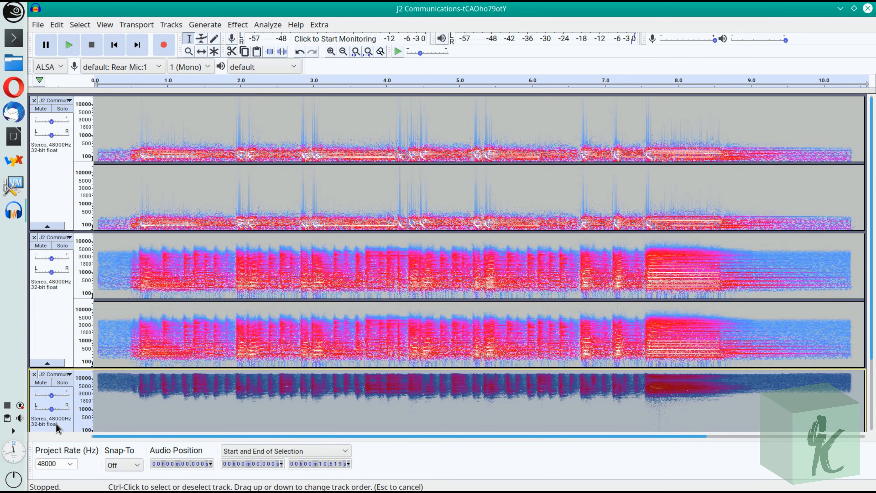
scroll(55, 428, down, 3)
click(34, 26)
mouse_move(98, 131)
click(197, 186)
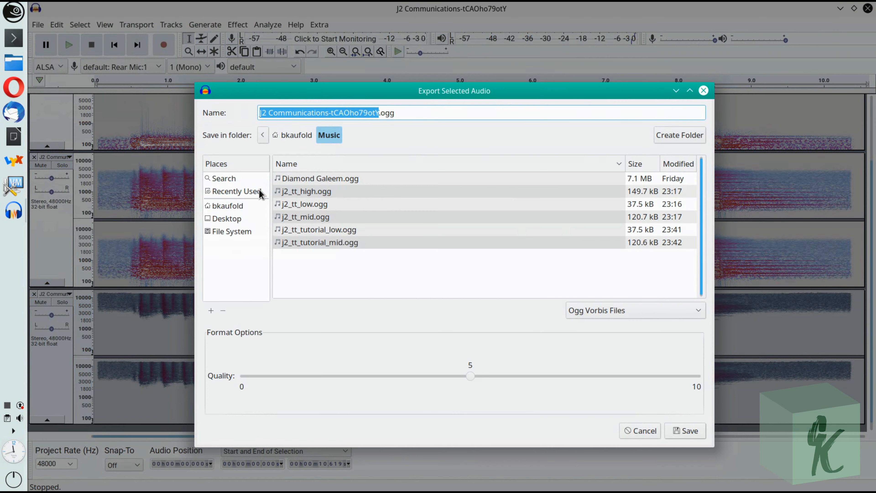
text(j)
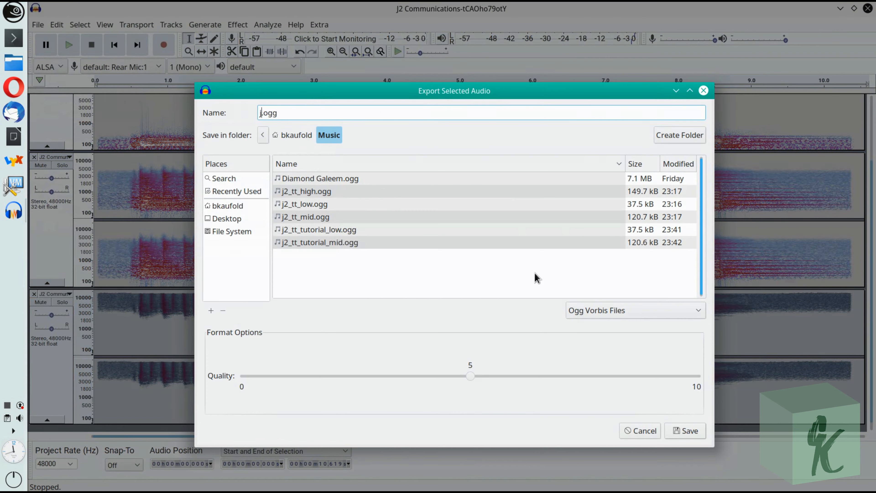
text(2_)
text(tt_tutorial)
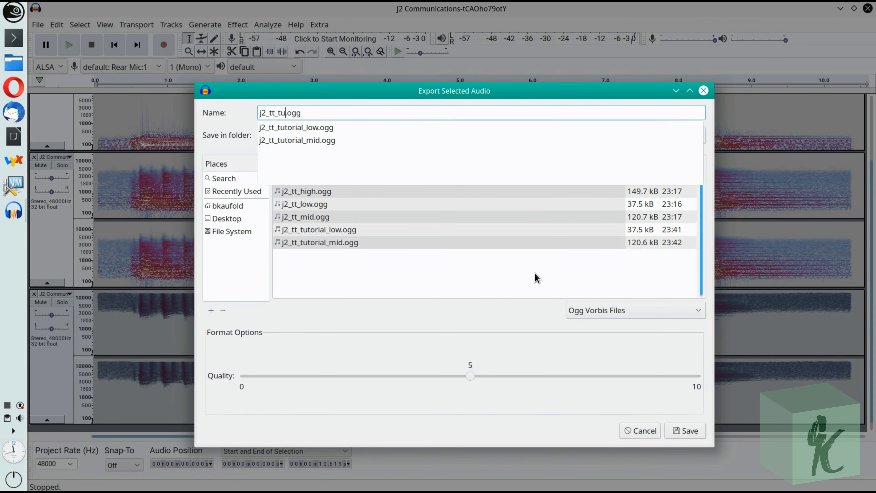
text(_h)
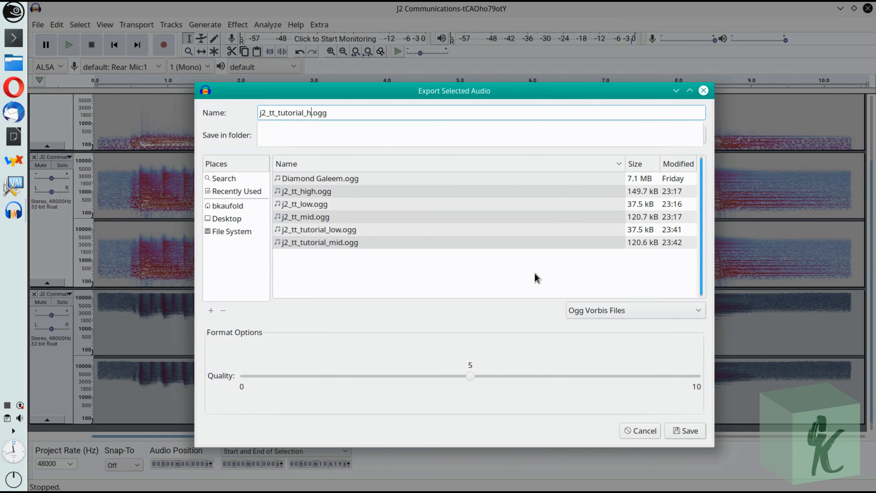
text(igh)
key(Return)
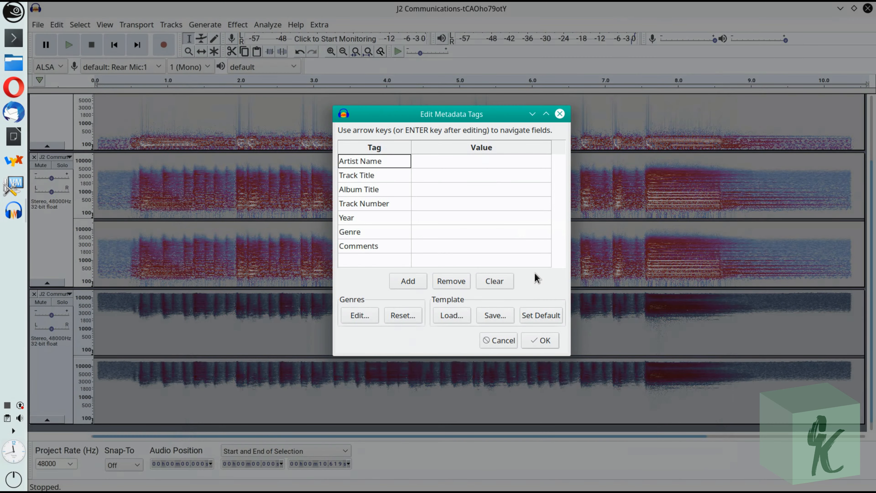
click(542, 340)
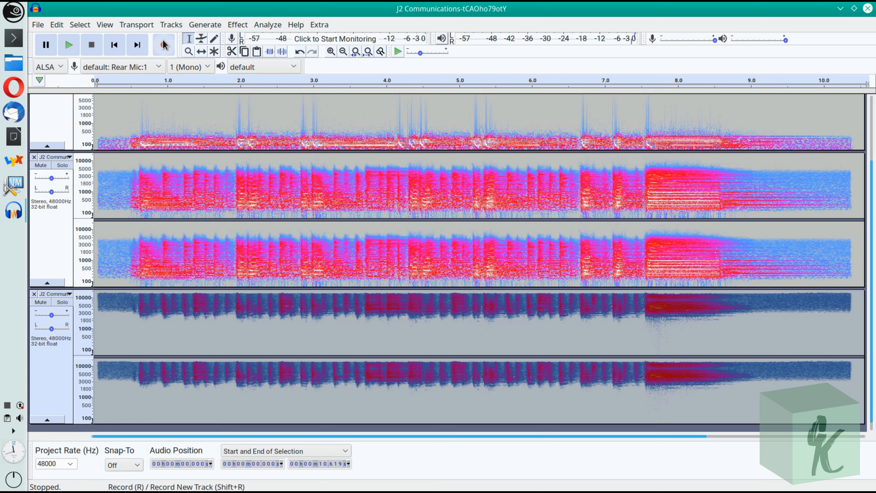
Step: Save a compressed copy of the project in the Music folder as j2_tt_tutorial_project.aup
click(38, 24)
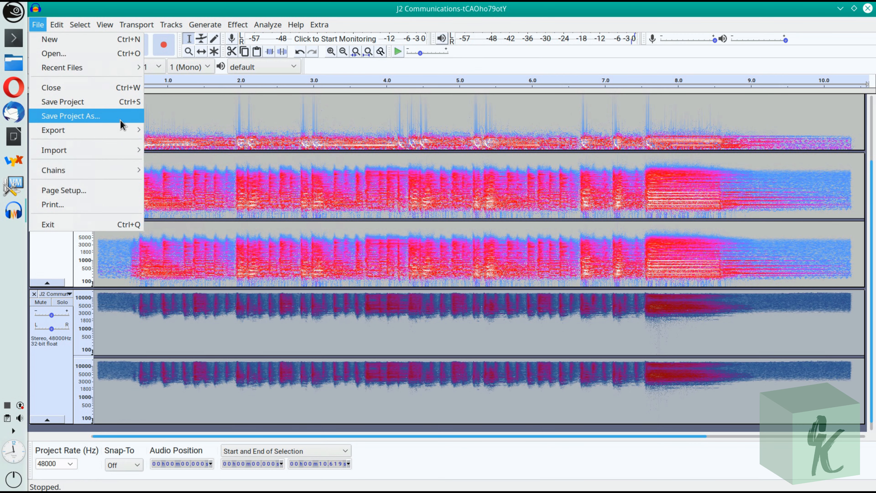
mouse_move(114, 133)
click(204, 248)
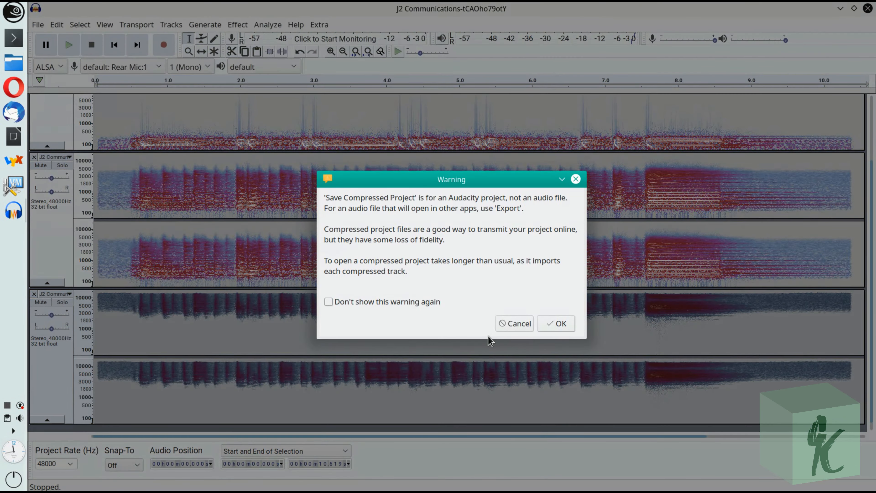
click(556, 323)
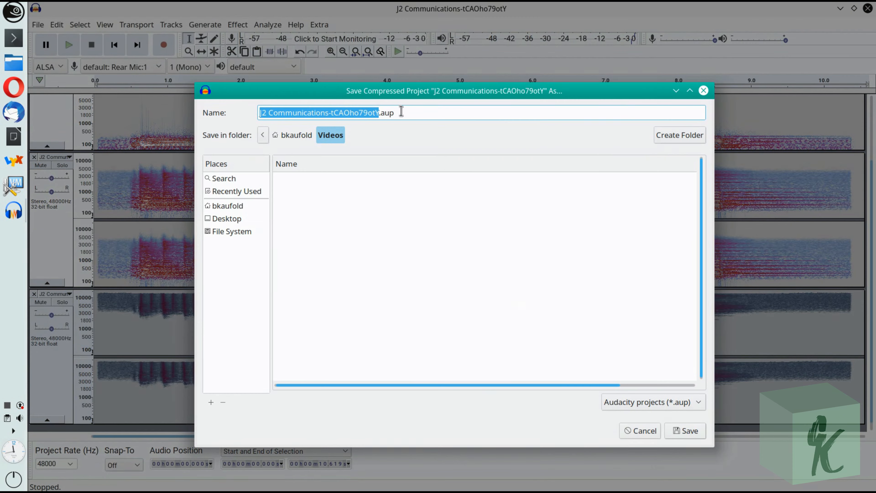
click(293, 135)
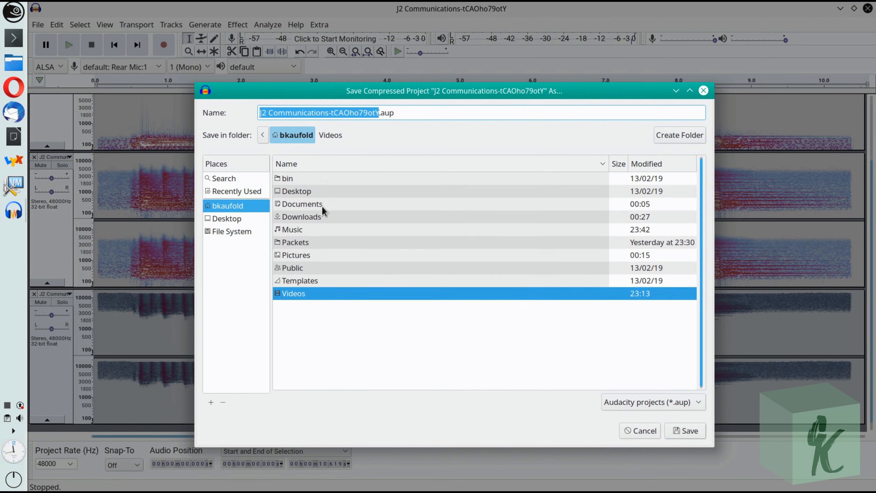
double_click(315, 230)
click(382, 112)
drag(380, 113, 244, 112)
text(j2_tt_tu)
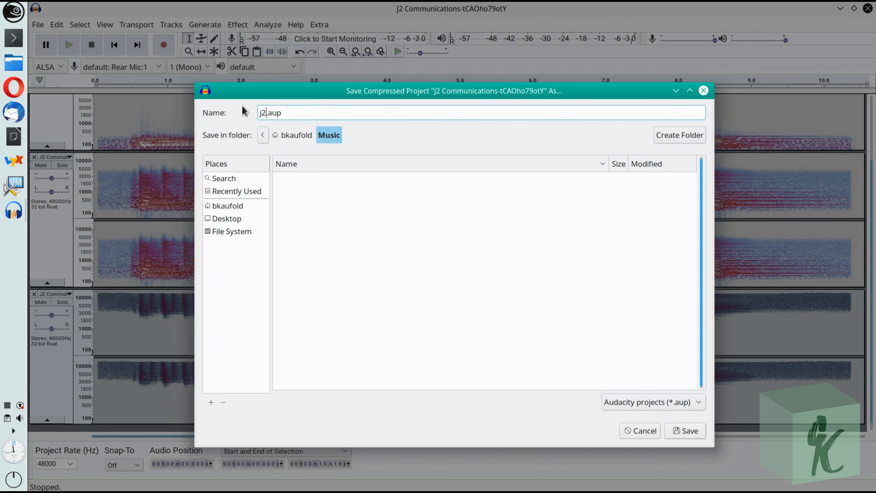
text(torial_pr)
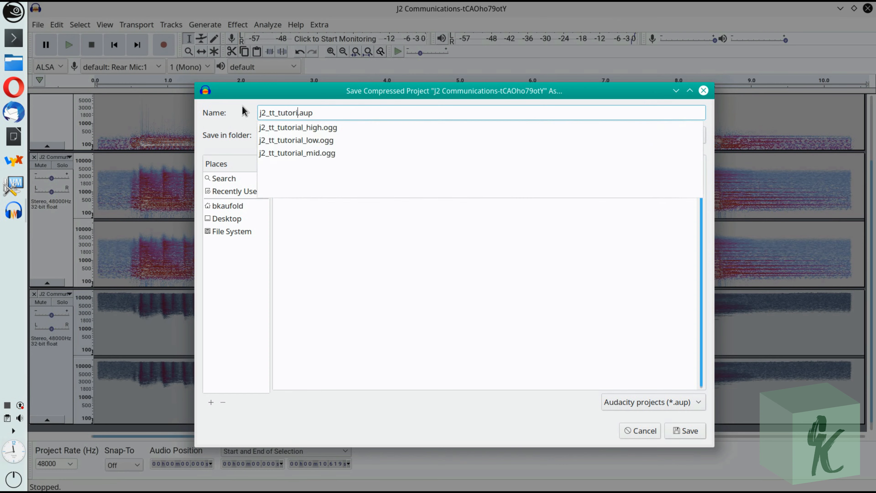
text(oject)
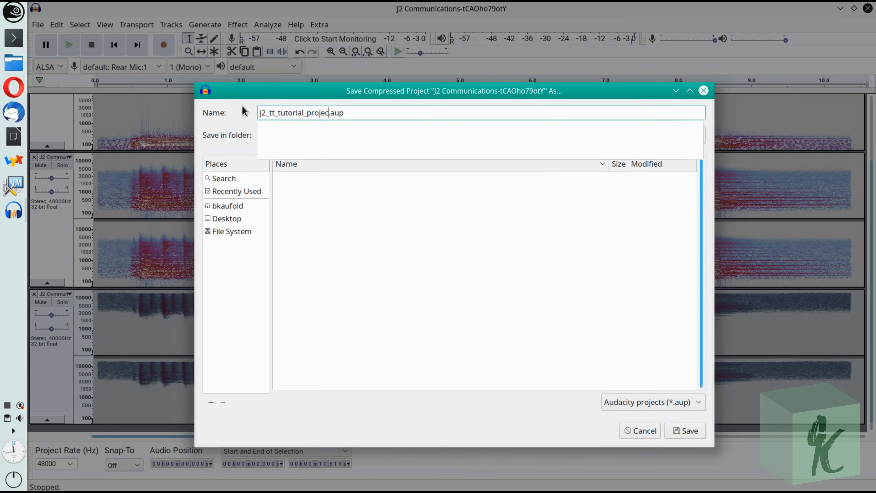
key(Return)
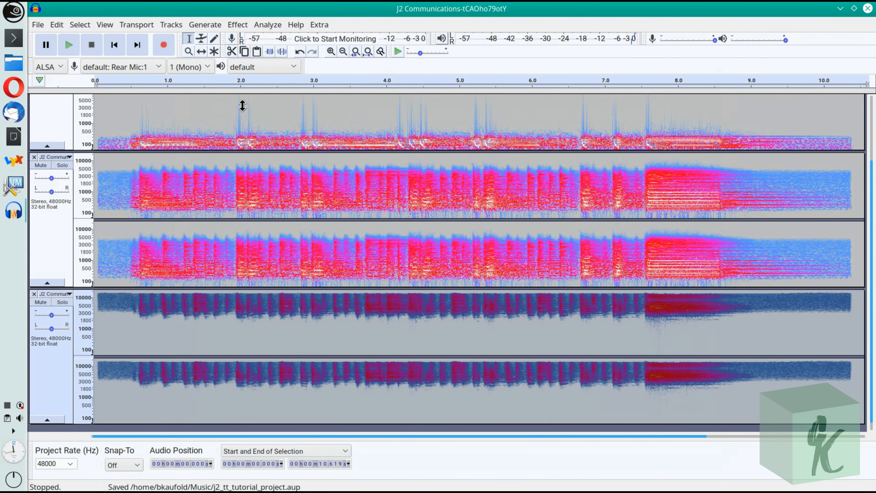
Step: Exit Audacity without saving the open project
click(38, 24)
click(81, 223)
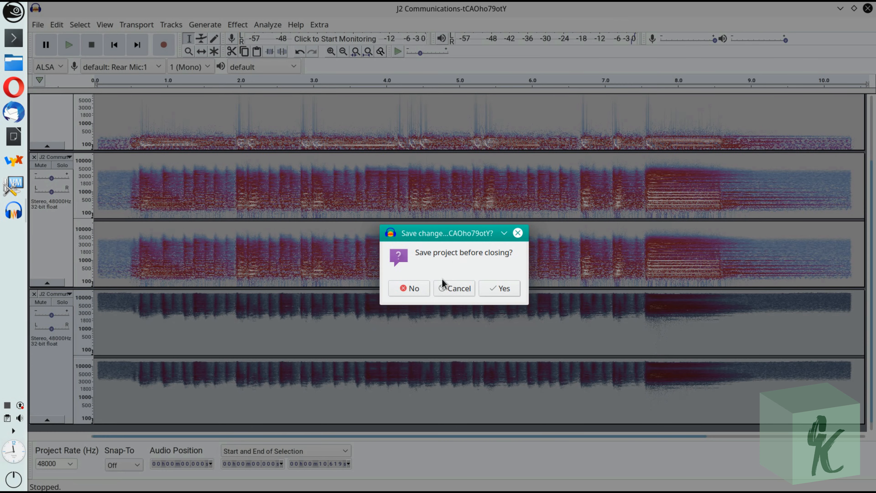
click(414, 289)
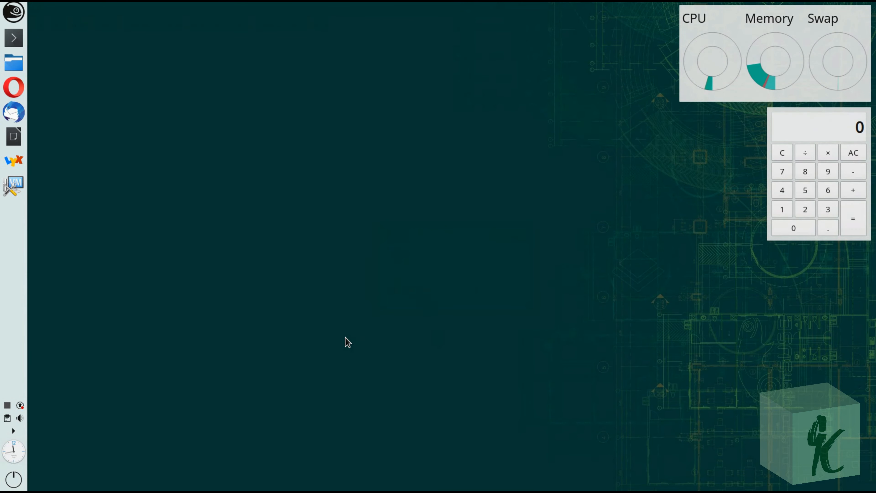
Step: Launch the Kdenlive video editor from the Multimedia applications
click(14, 12)
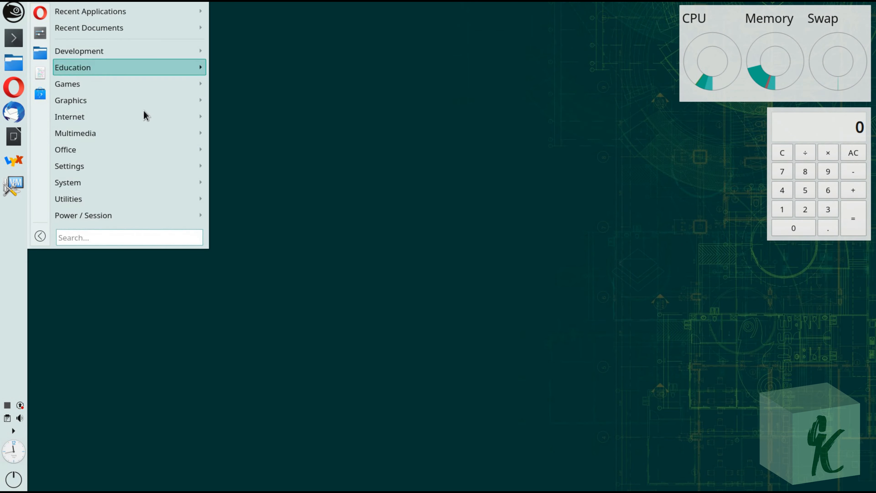
mouse_move(155, 131)
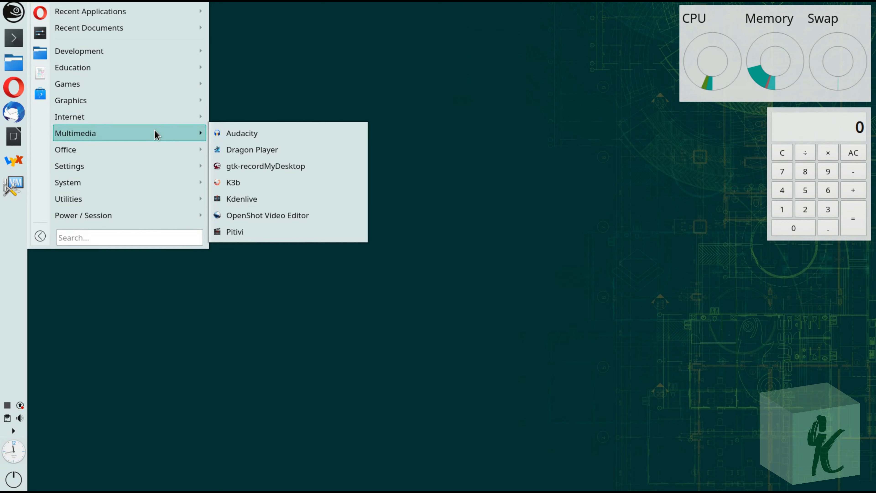
click(277, 200)
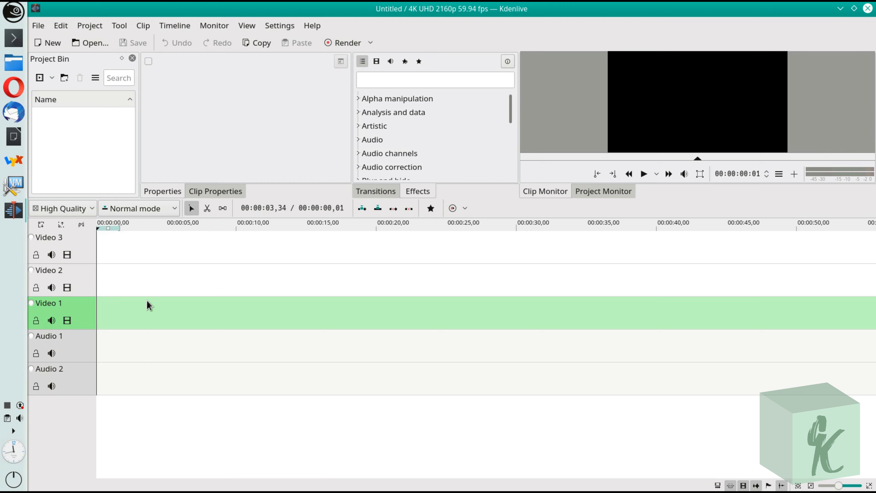
Step: Insert a new audio track under Audio 2 in the timeline and name it Audio 3
click(175, 26)
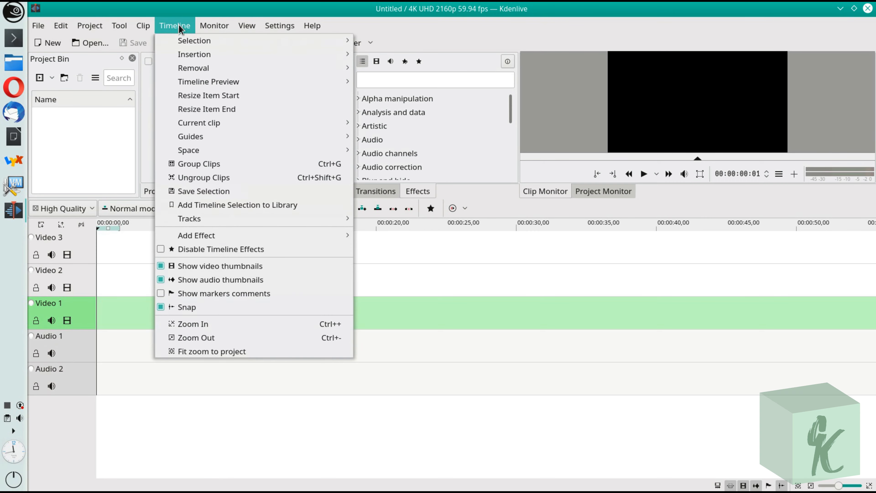
mouse_move(272, 223)
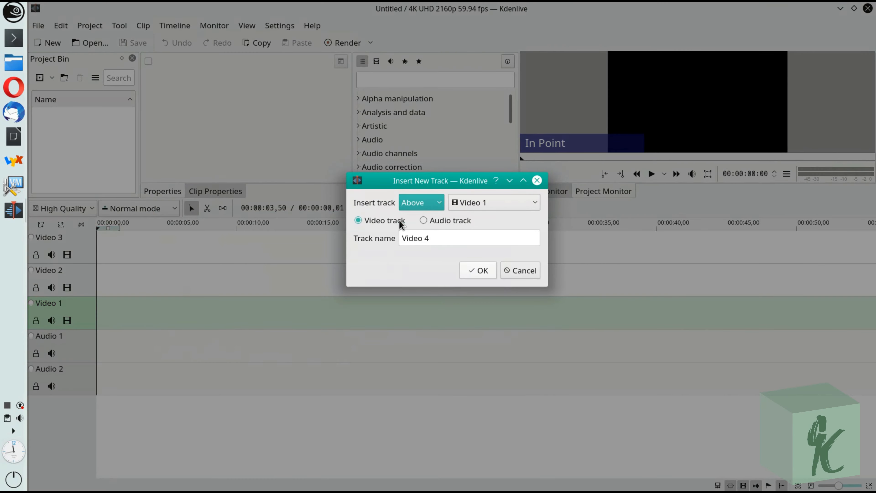
click(420, 203)
click(429, 230)
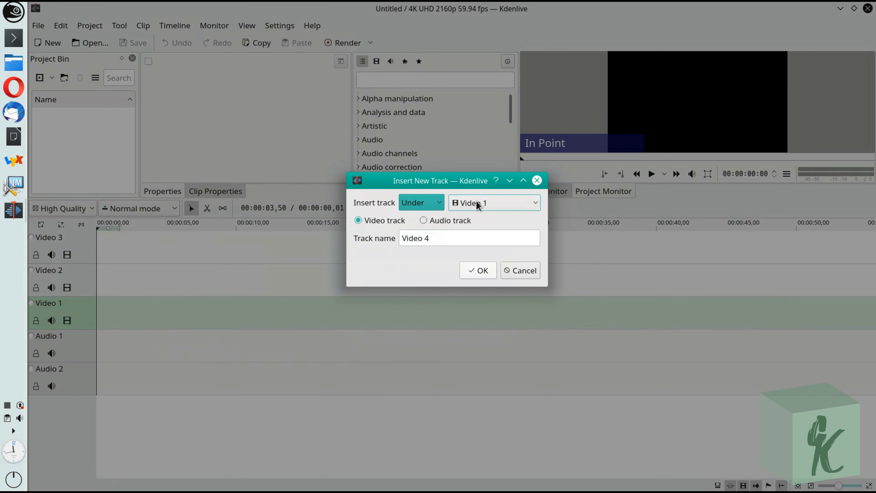
click(476, 201)
click(491, 272)
click(444, 221)
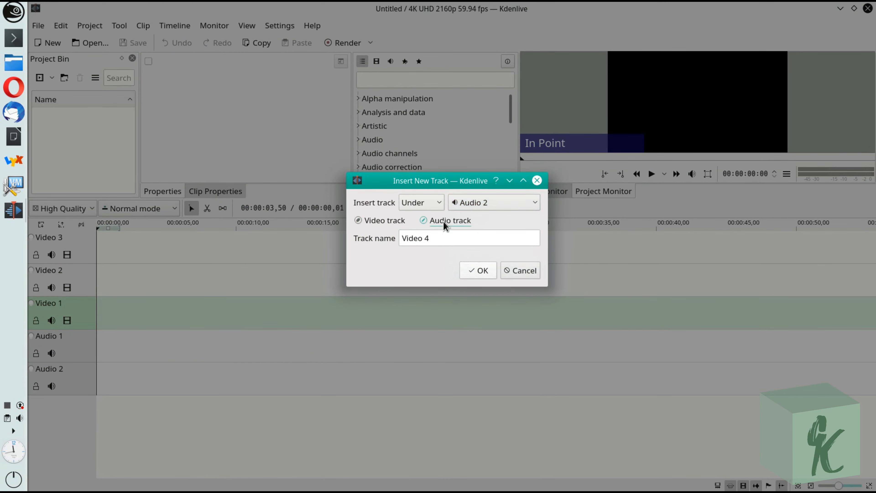
drag(438, 235, 343, 237)
text(Audio 3)
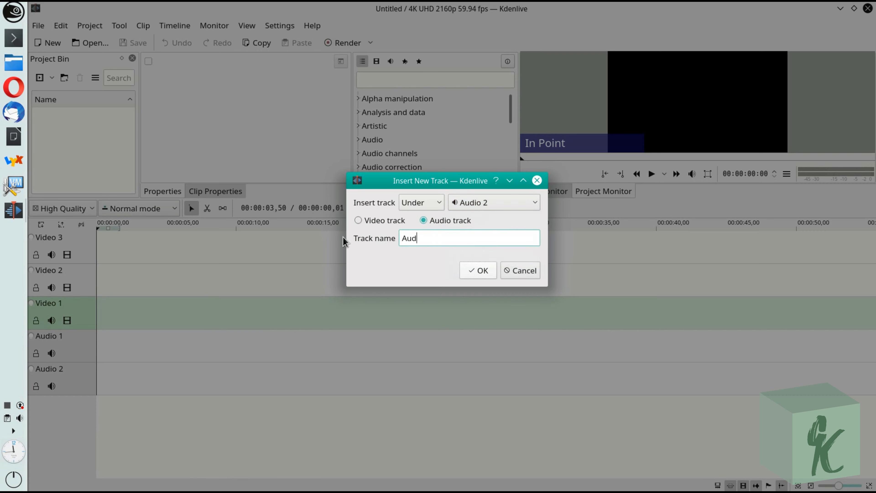
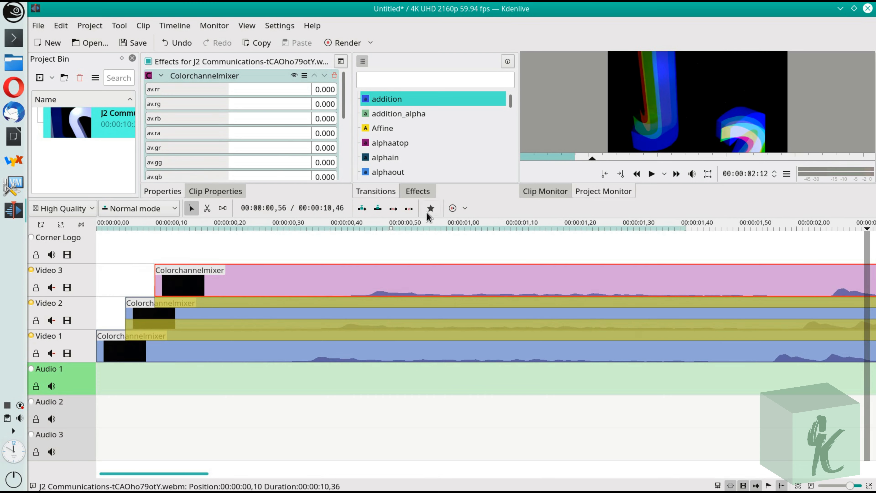
Step: Save the video project in the Documents folder as J2 TT Tutorial.kdenlive
click(414, 79)
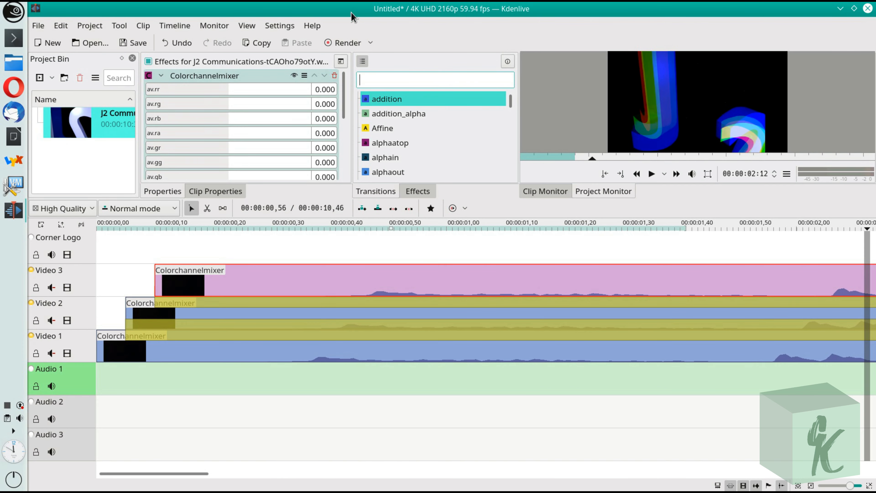
click(139, 43)
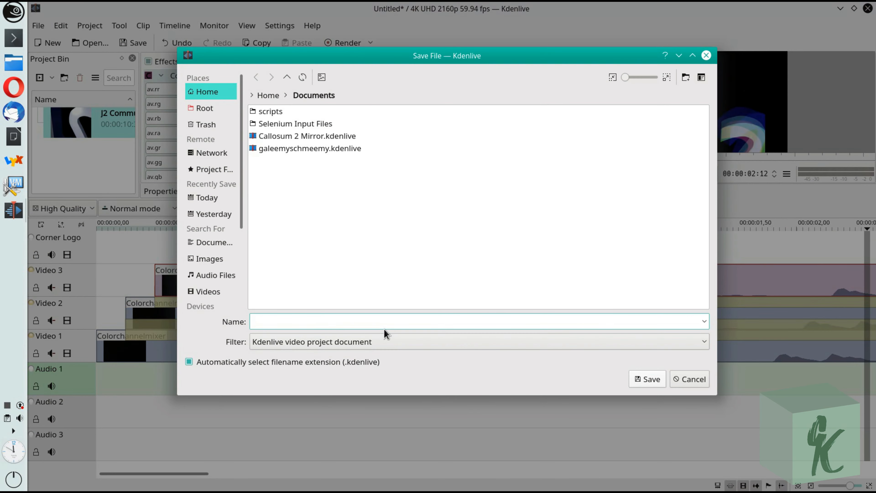
text(J2 TT Tuti)
text(rial)
key(Return)
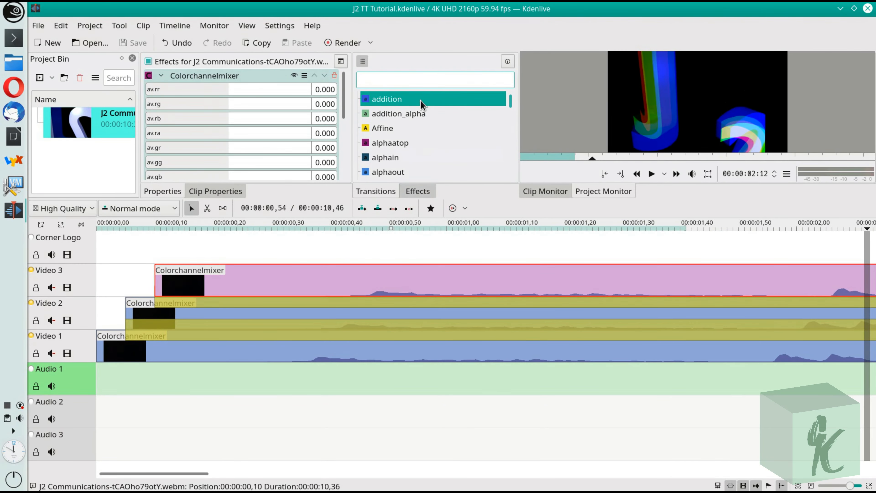
Step: Search the effects for "trans" and try to add the Transform effect to the clip on the Video 1 track
text(posi)
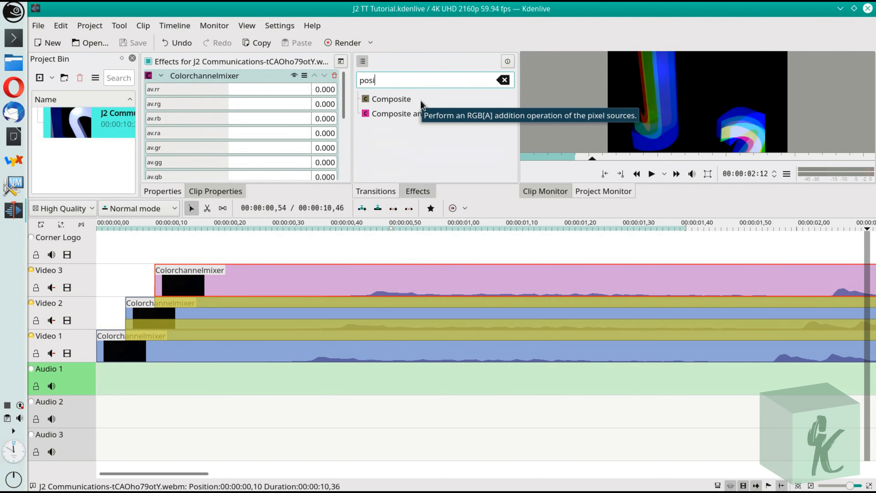
double_click(385, 80)
text(tra)
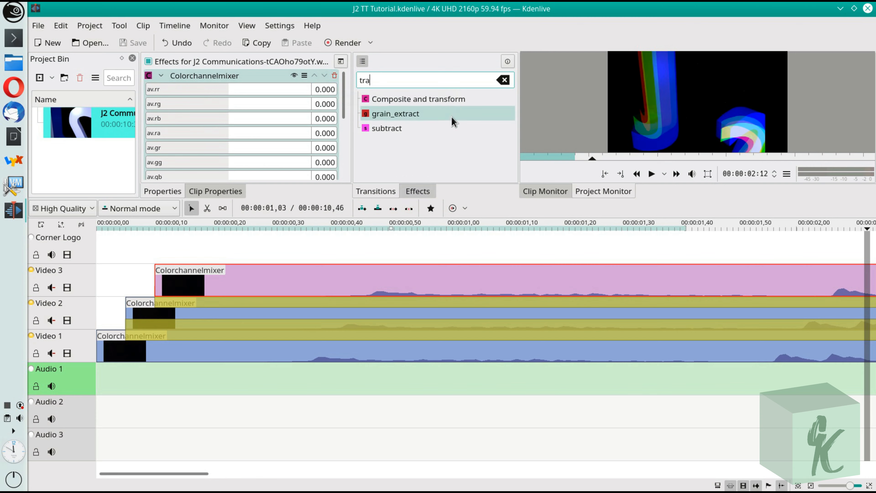
click(417, 191)
key(BackSpace)
key(BackSpace)
key(BackSpace)
key(BackSpace)
key(BackSpace)
key(BackSpace)
key(BackSpace)
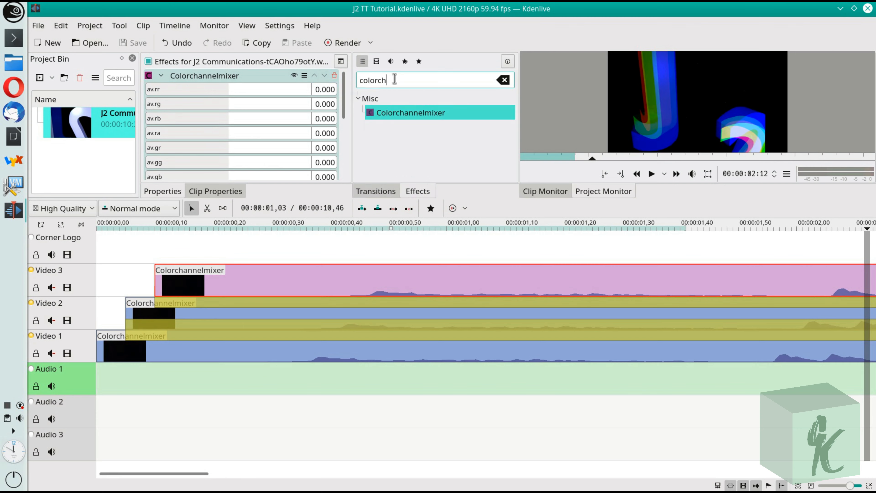
text(trans)
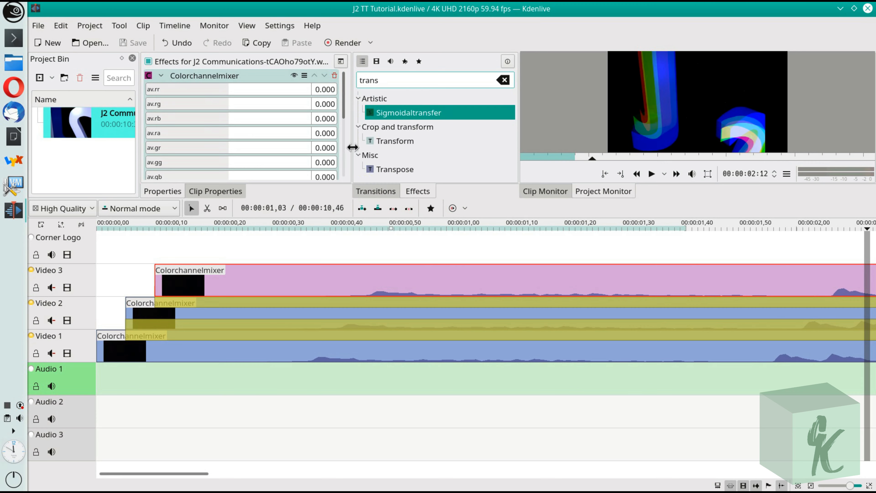
drag(395, 141, 271, 354)
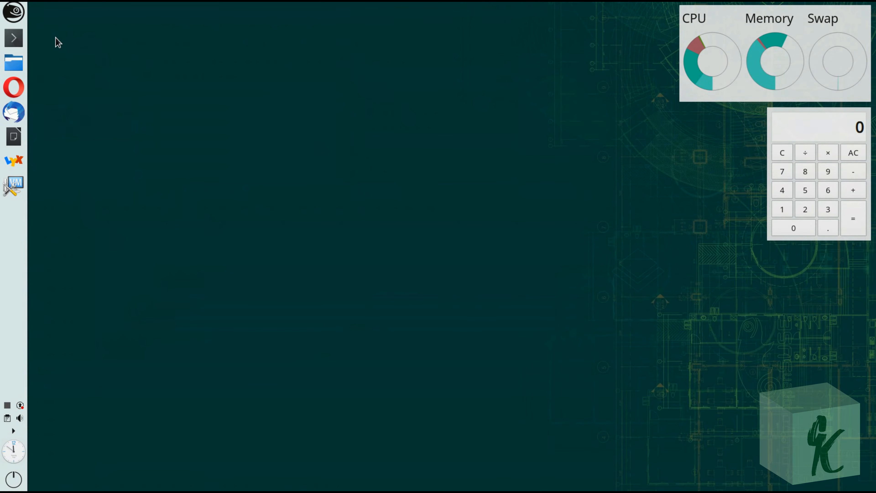
Step: Launch Kdenlive from the Multimedia applications and reopen the J2 TT Tutorial.kdenlive project
click(19, 18)
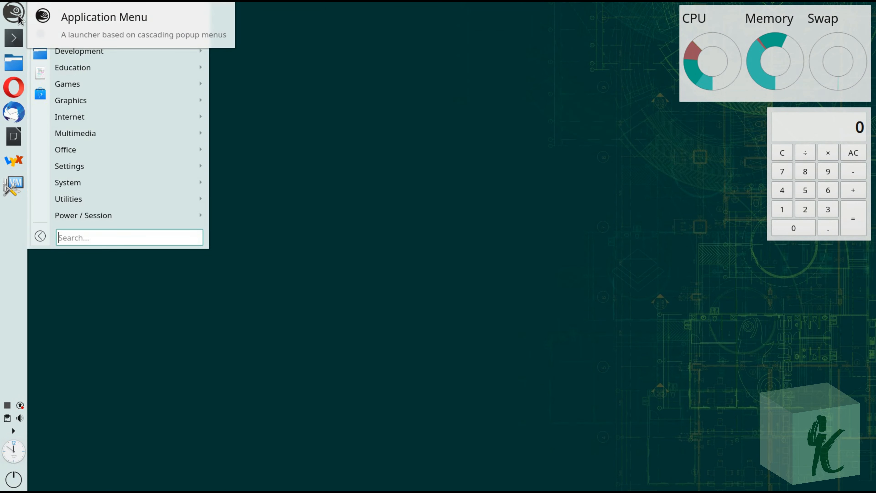
mouse_move(132, 128)
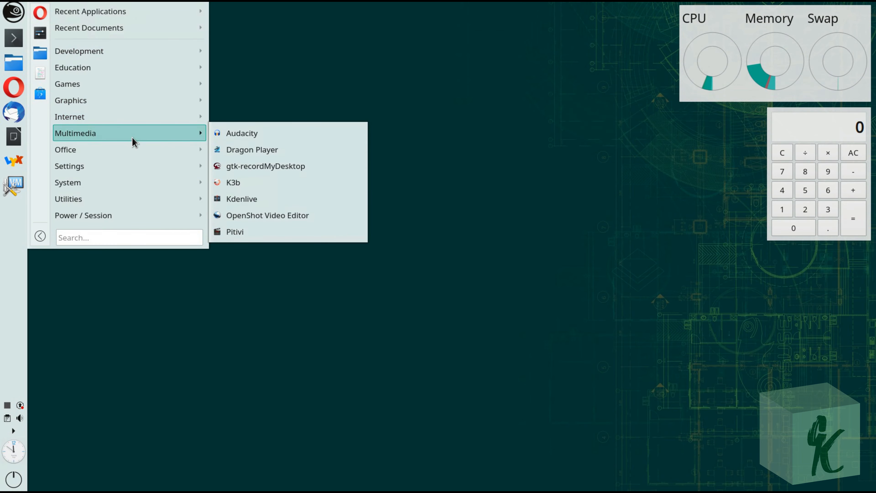
click(291, 201)
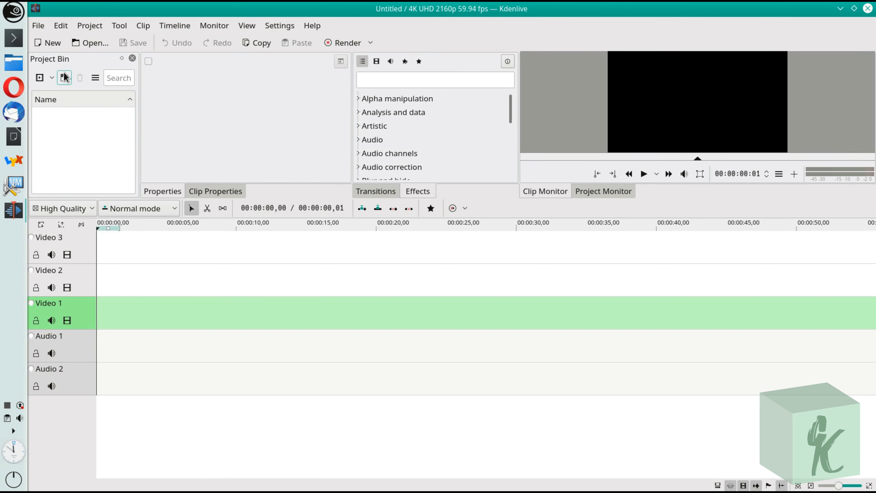
click(89, 43)
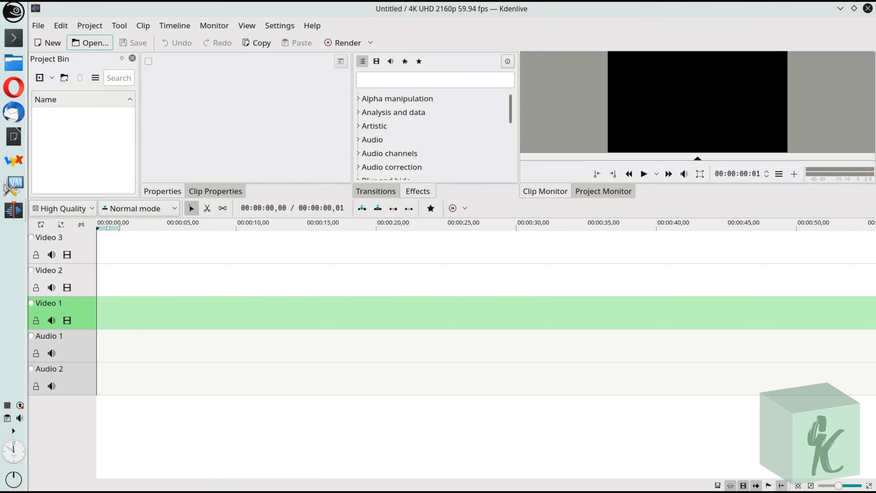
double_click(323, 161)
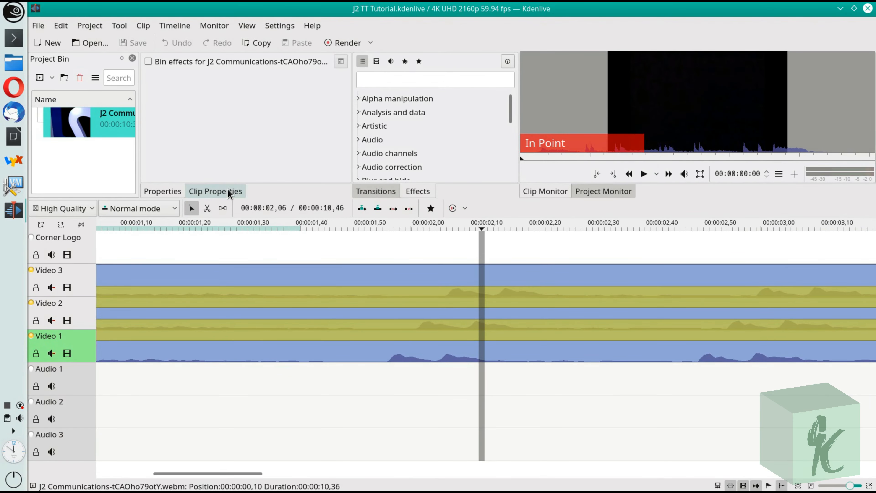
Step: Inspect the effects applied to the clip on the Video 1 track
click(291, 353)
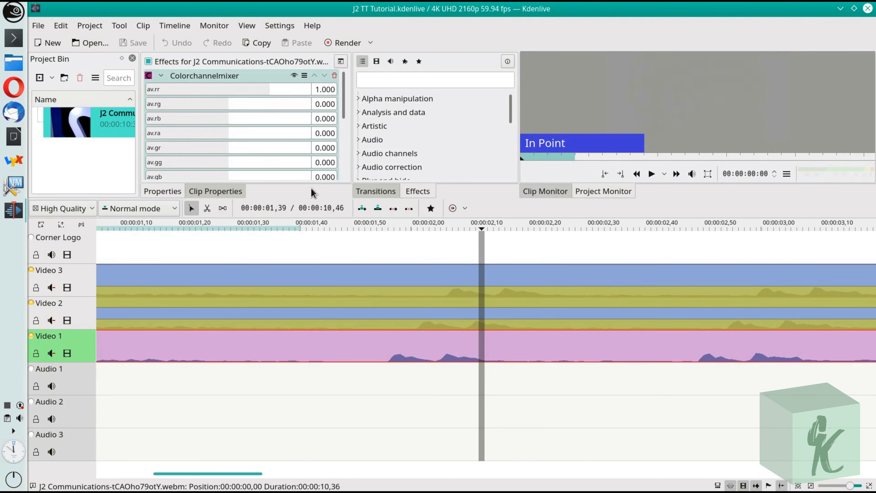
drag(344, 79, 362, 68)
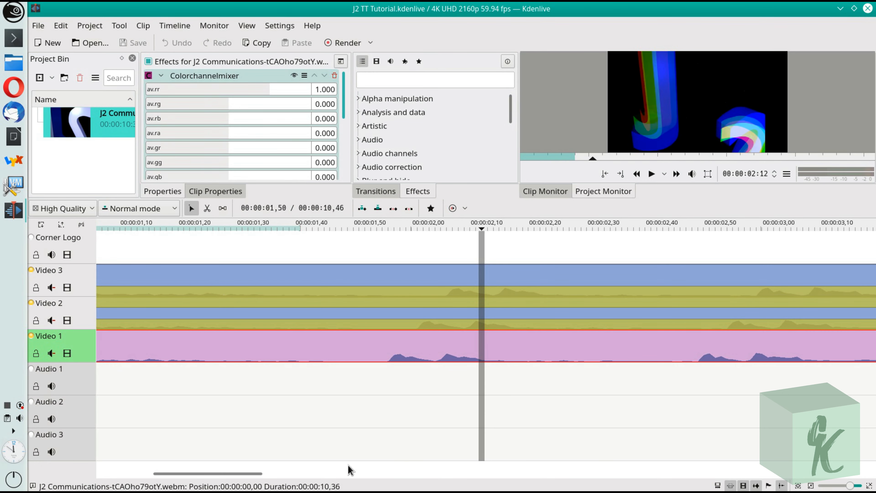
drag(230, 473, 138, 478)
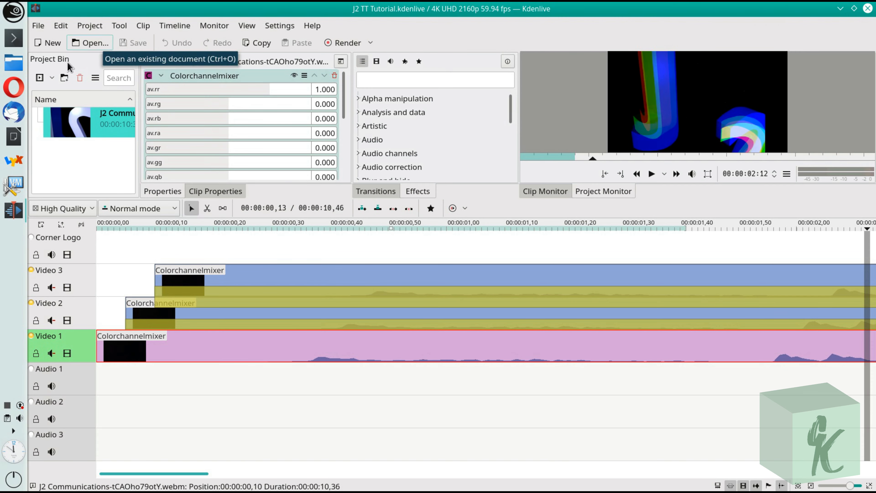
click(42, 80)
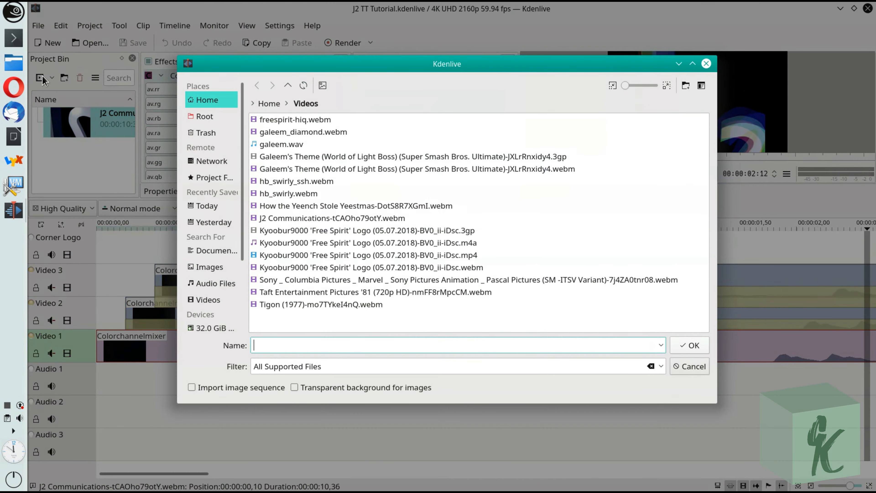
click(265, 103)
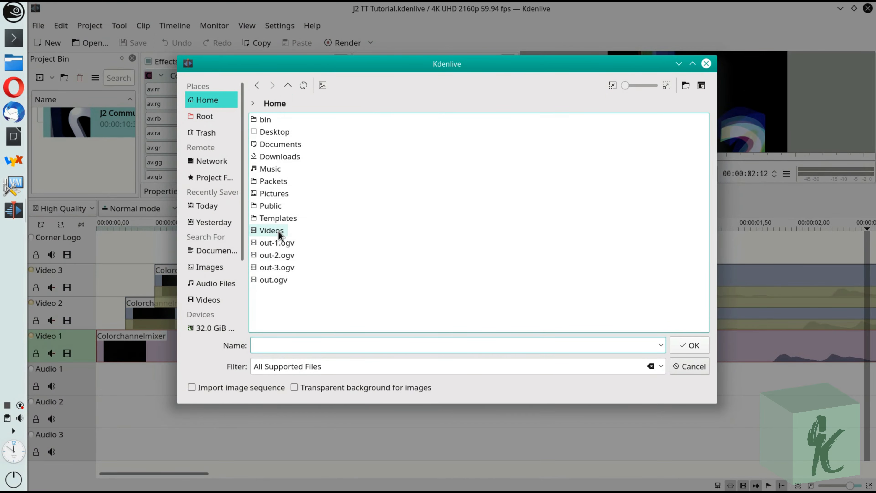
double_click(278, 172)
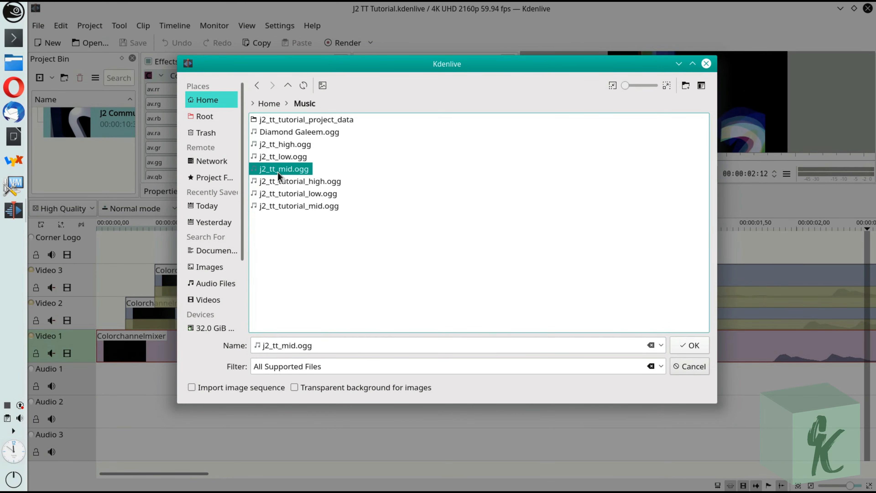
double_click(279, 172)
right_click(104, 119)
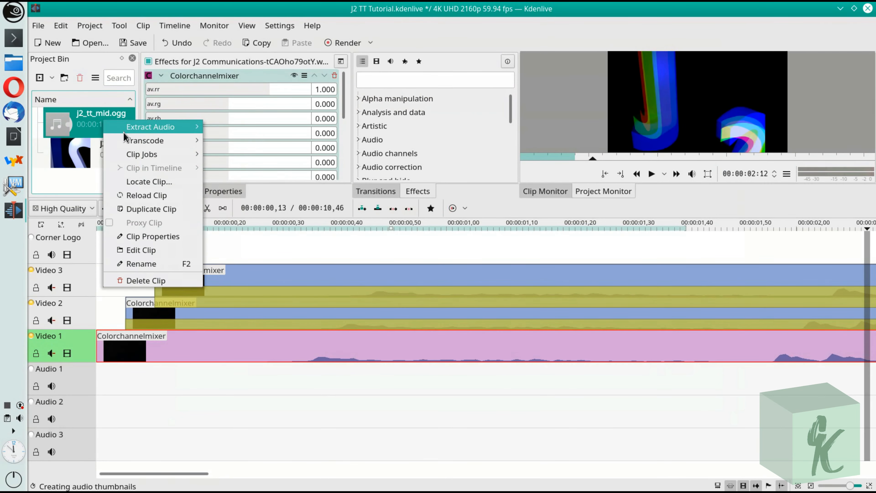
click(145, 280)
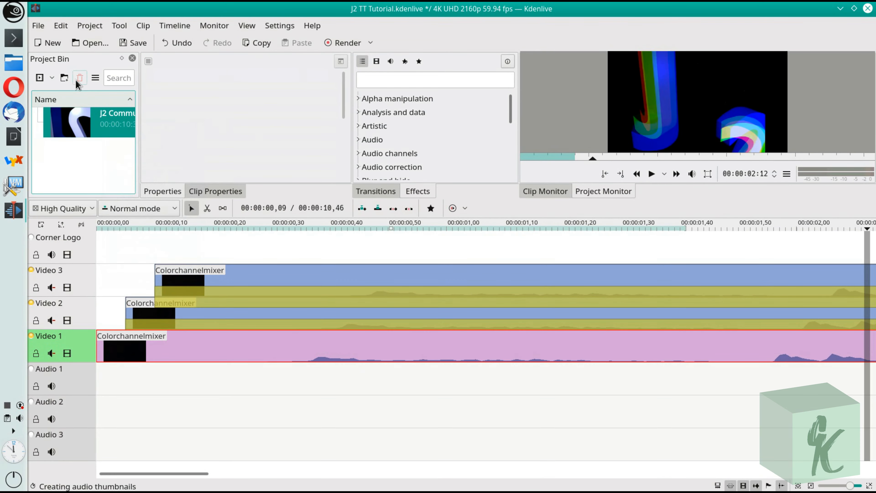
Step: Import j2_tt_tutorial_high.ogg, j2_tt_tutorial_low.ogg and j2_tt_tutorial_mid.ogg from the Music folder into the project bin
click(47, 77)
drag(305, 231, 306, 183)
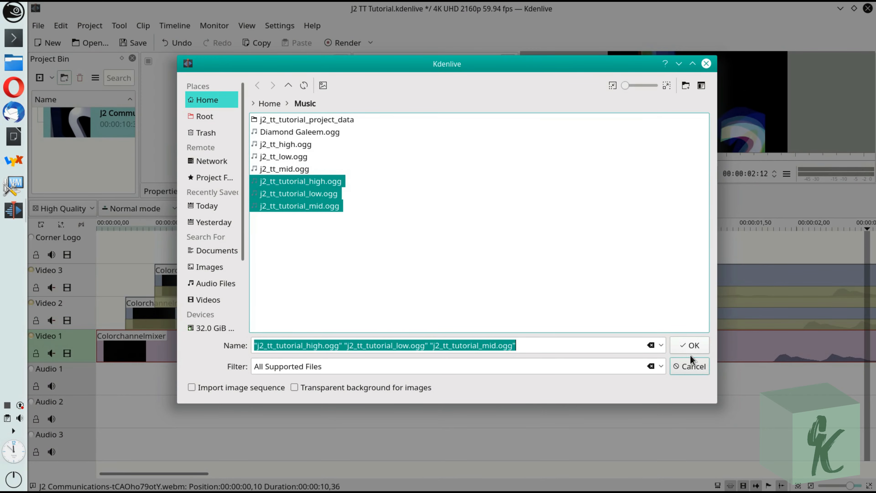
click(690, 345)
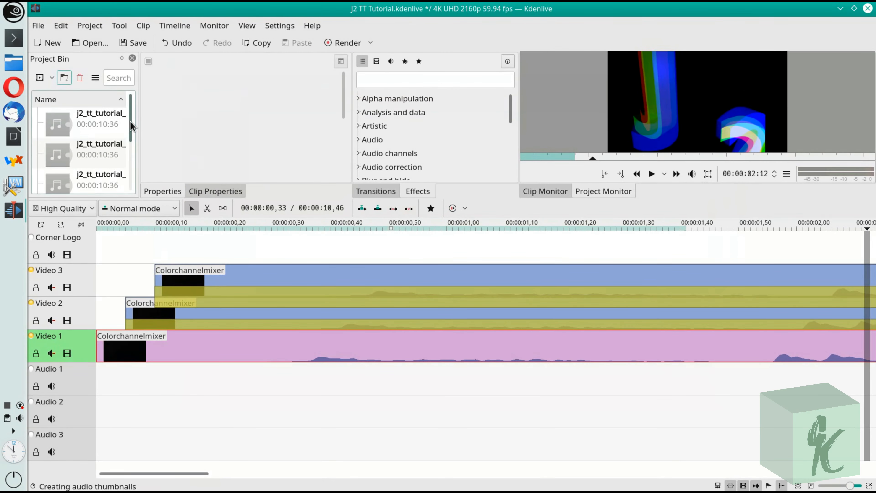
Step: Place j2_tt_tutorial_low.ogg at the start of Audio 1 and j2_tt_tutorial_mid.ogg on Audio 2, aligned with the Video 2 clip's start
scroll(132, 138, down, 1)
click(112, 146)
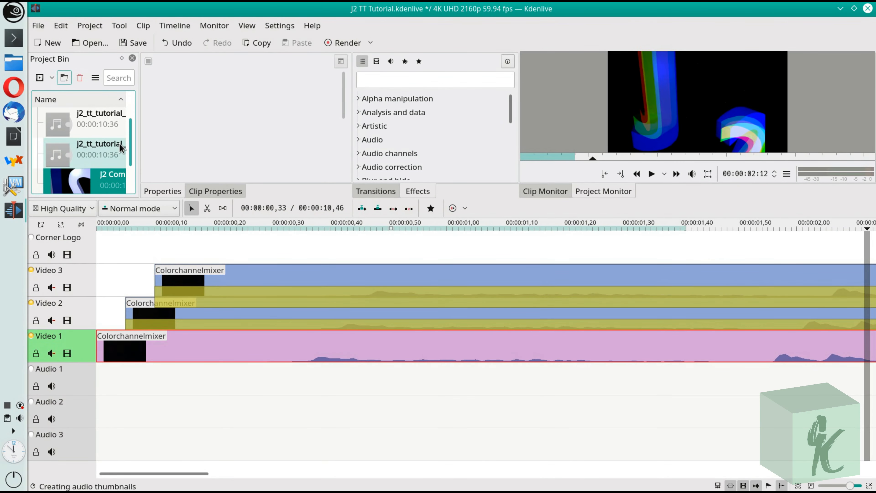
scroll(128, 133, up, 1)
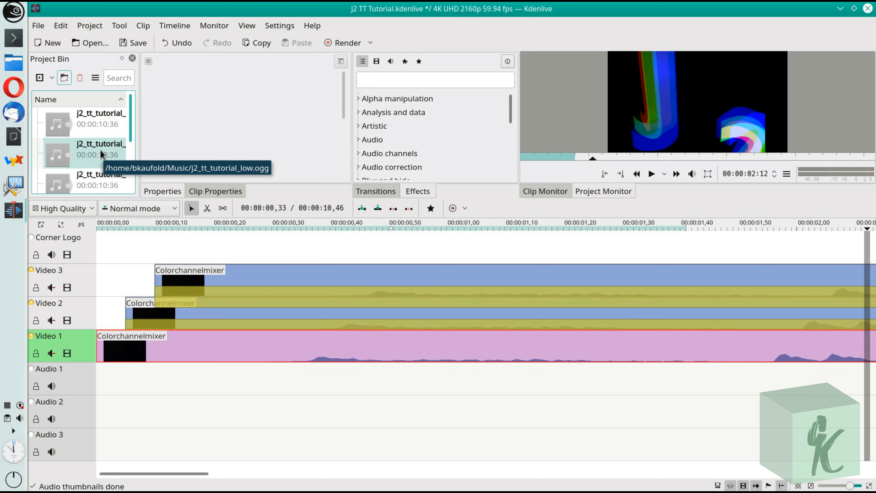
drag(101, 150, 100, 374)
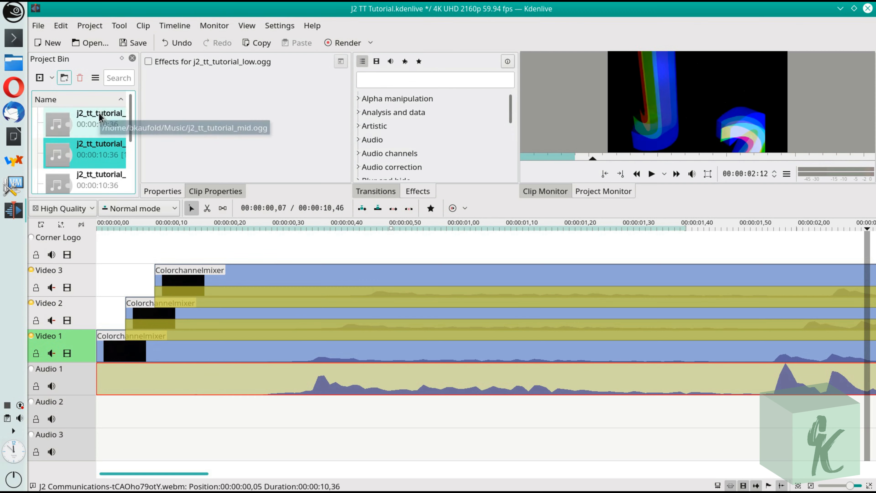
mouse_move(99, 113)
mouse_down()
mouse_move(221, 187)
mouse_move(261, 365)
mouse_move(253, 413)
mouse_move(141, 416)
mouse_move(127, 427)
mouse_up()
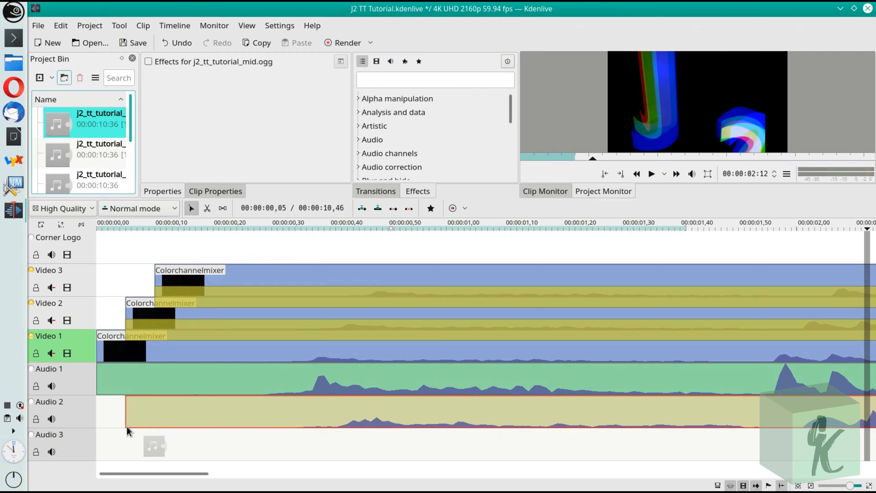
Step: Place j2_tt_tutorial_high.ogg on Audio 3, aligned with the start of the Video 3 clip, and save the project
click(105, 182)
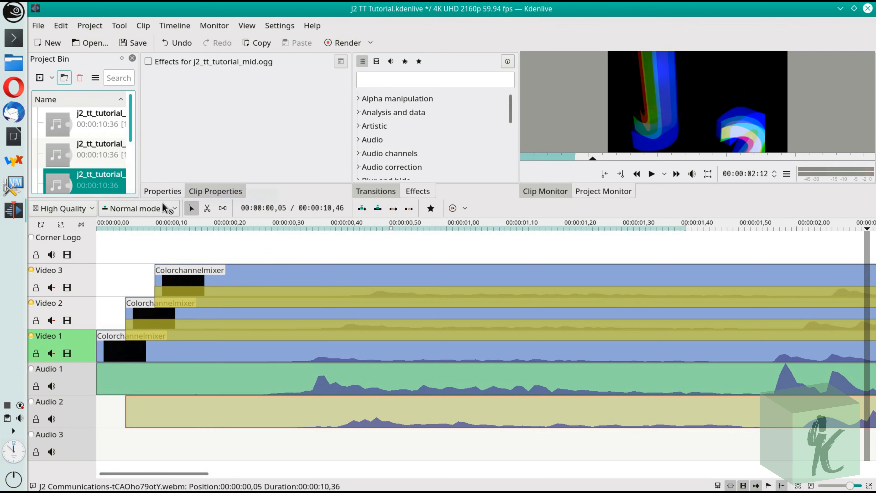
drag(163, 203, 161, 443)
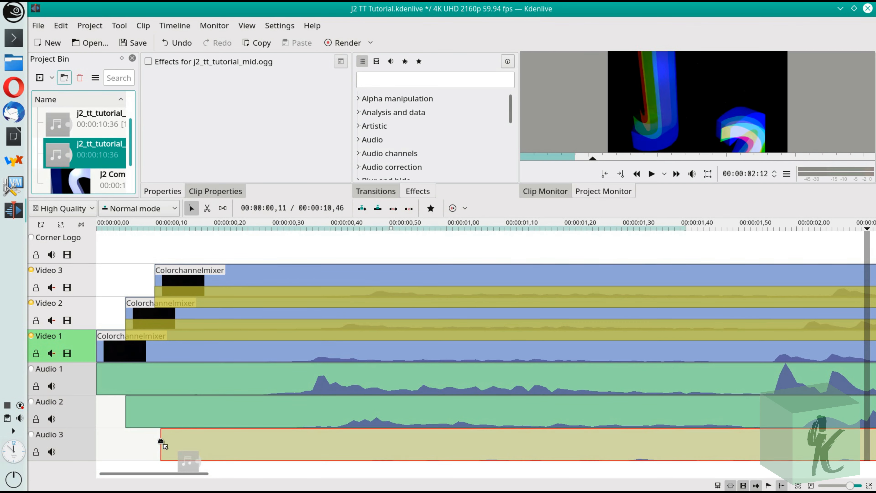
drag(163, 444, 157, 446)
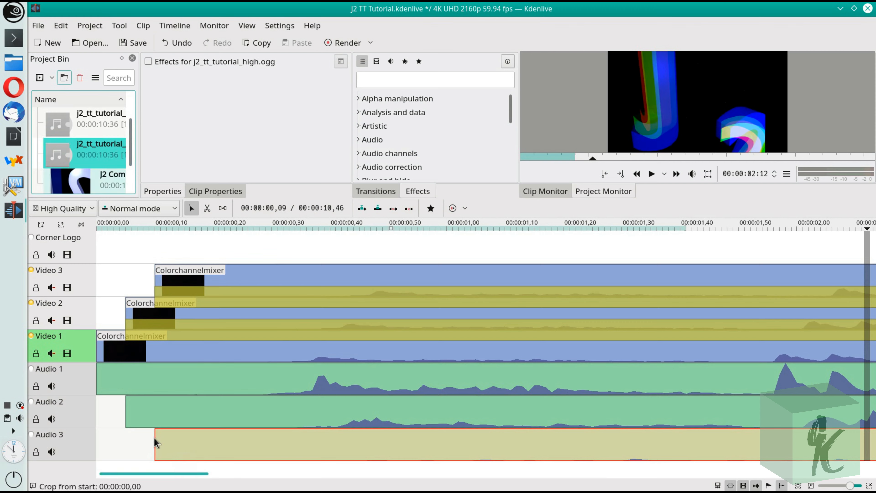
click(129, 49)
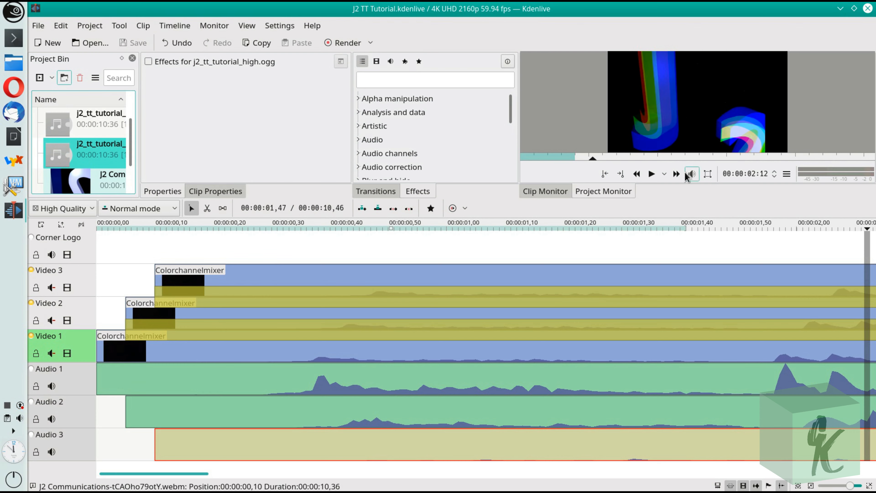
Step: Play a short stretch of the project to check the offset audio with the video, and return to the timeline's start
click(651, 173)
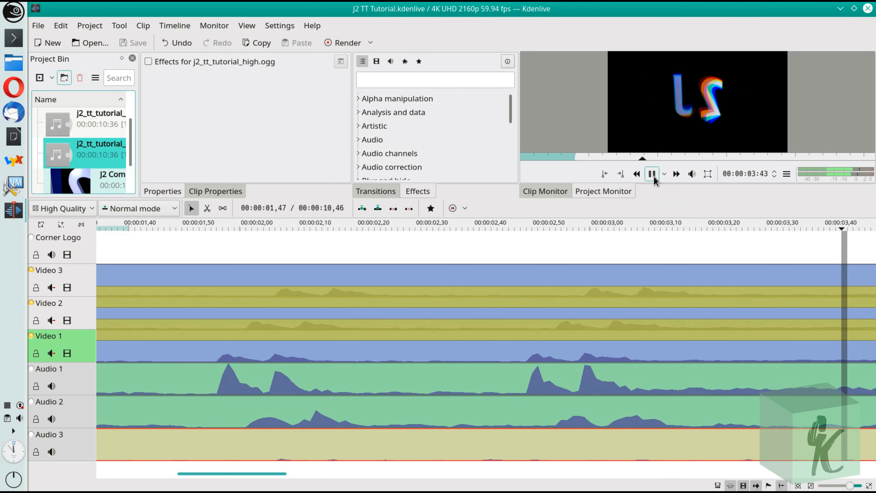
click(652, 174)
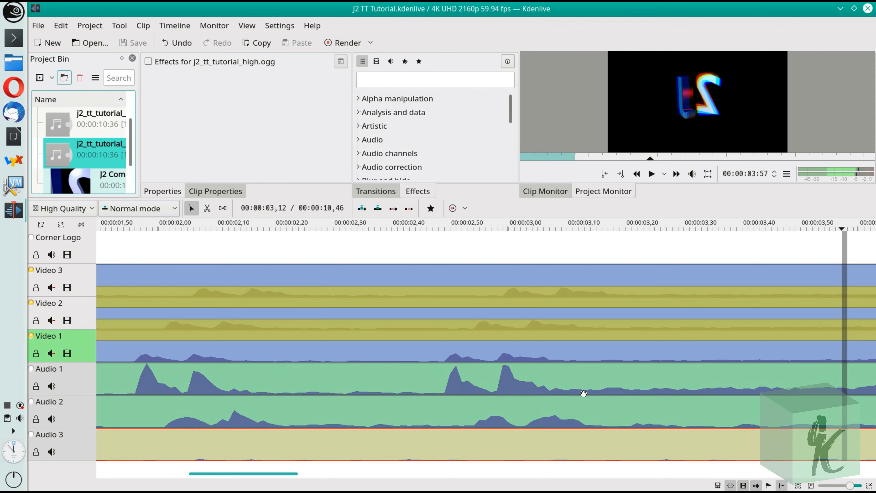
mouse_move(296, 484)
mouse_down()
mouse_move(160, 485)
mouse_move(527, 490)
mouse_move(569, 475)
mouse_move(617, 481)
mouse_move(131, 473)
mouse_up()
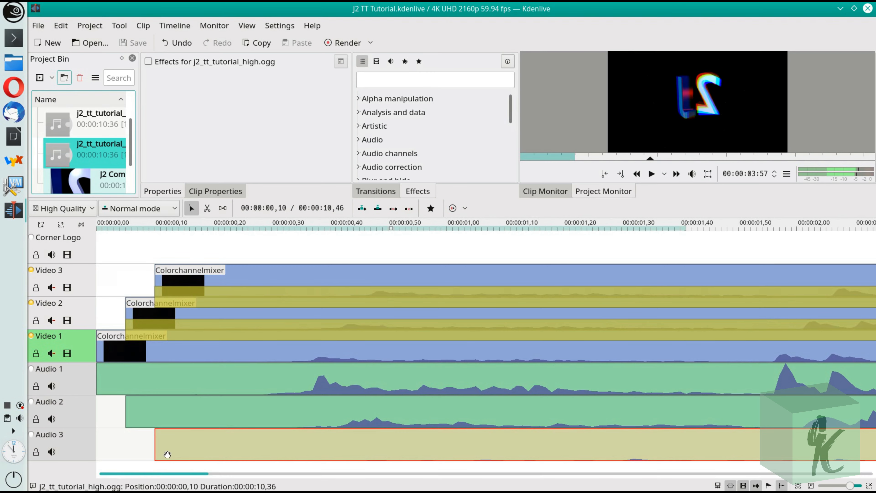
Step: Open the project's rendering settings to review them, and close them without rendering
click(358, 43)
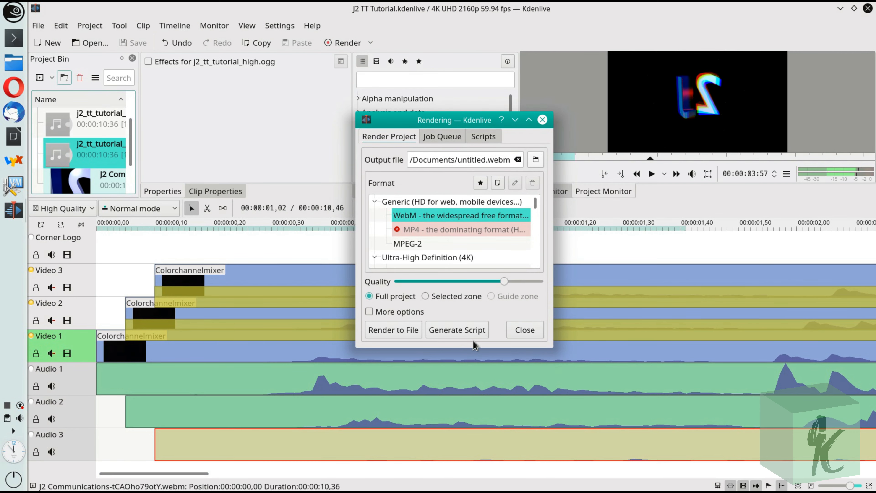
click(518, 329)
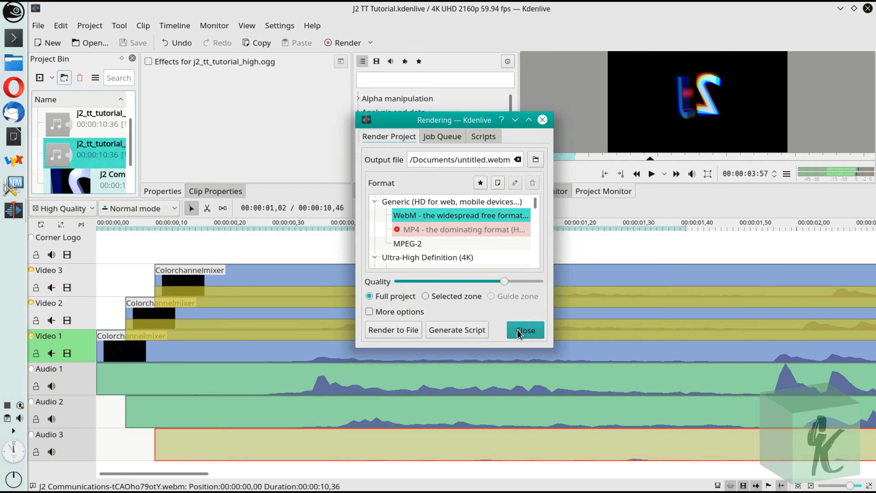